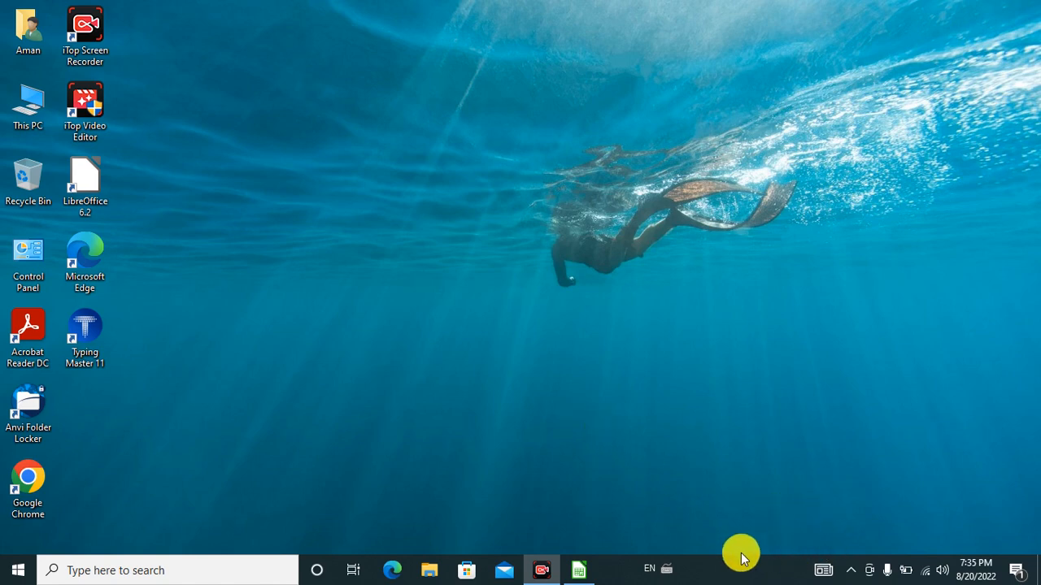
Switch to the open Untitled 1 spreadsheet in LibreOffice Calc
click(574, 572)
click(579, 576)
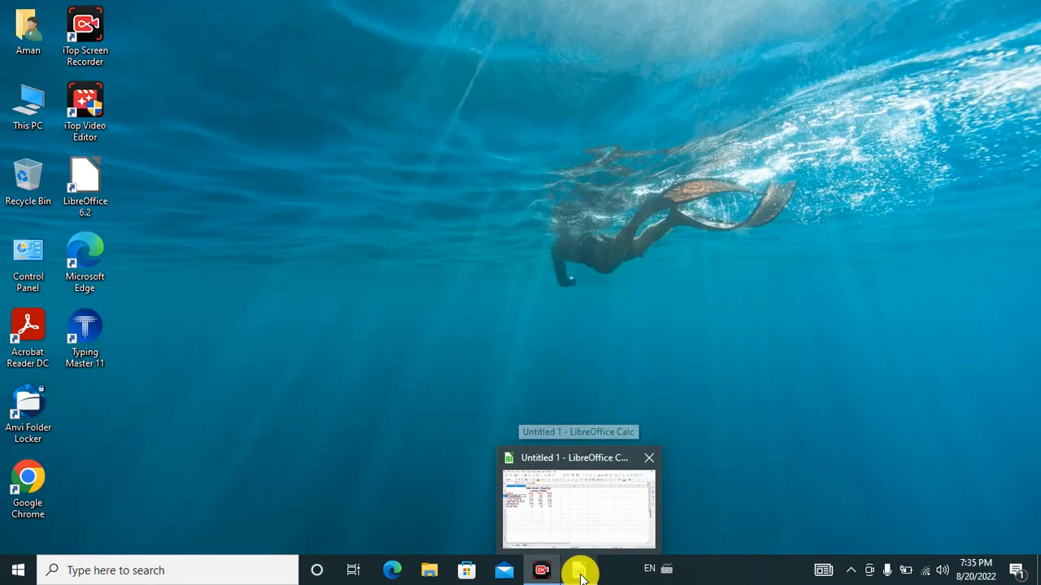
click(581, 576)
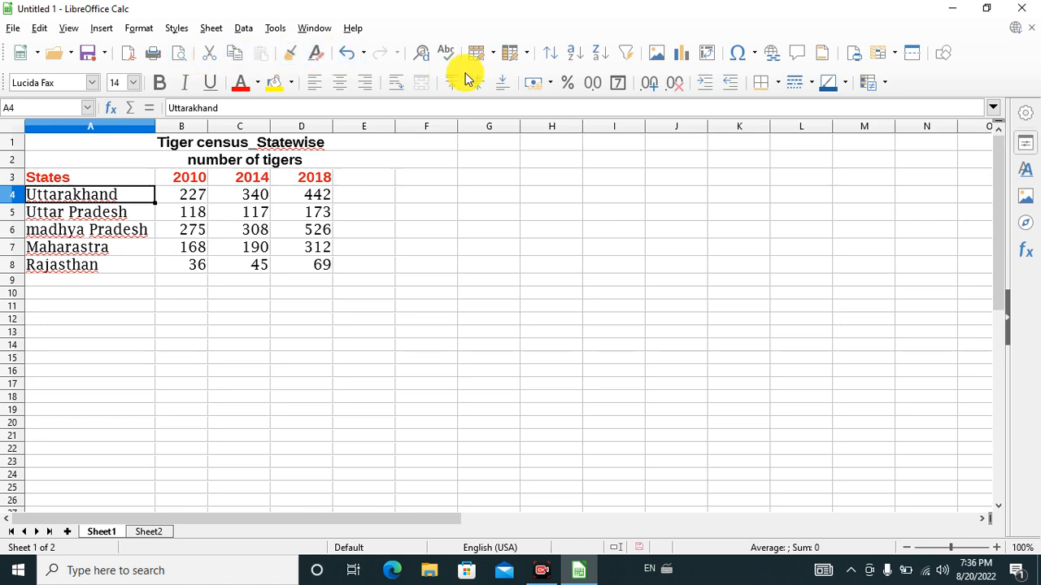
click(244, 28)
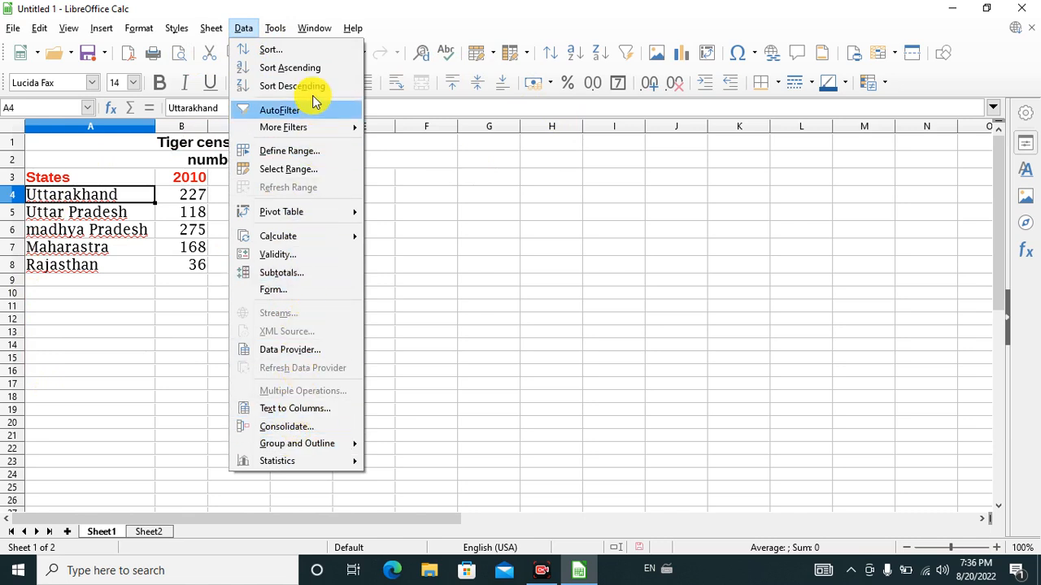
click(276, 31)
click(274, 30)
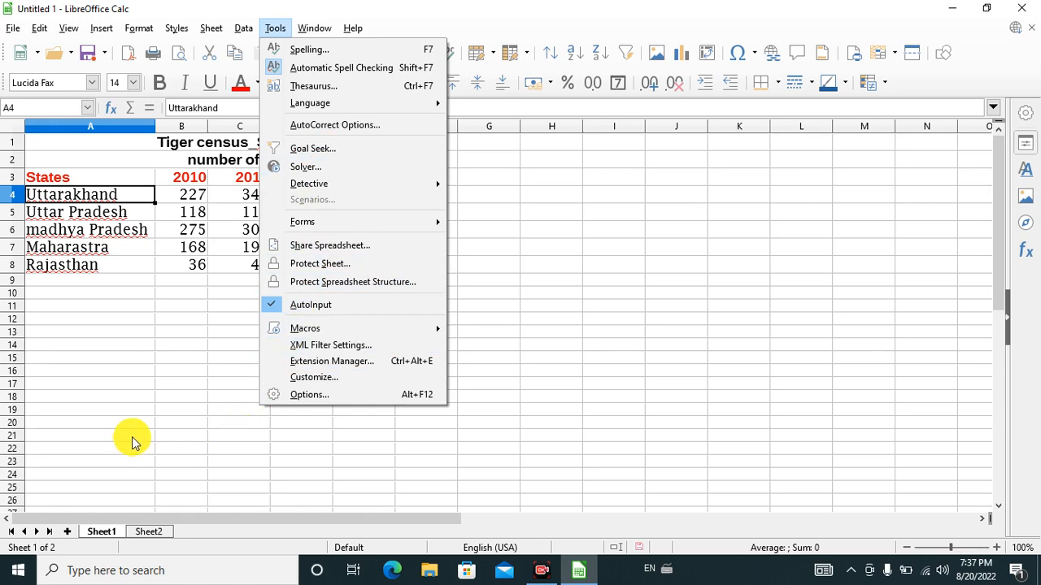
click(165, 374)
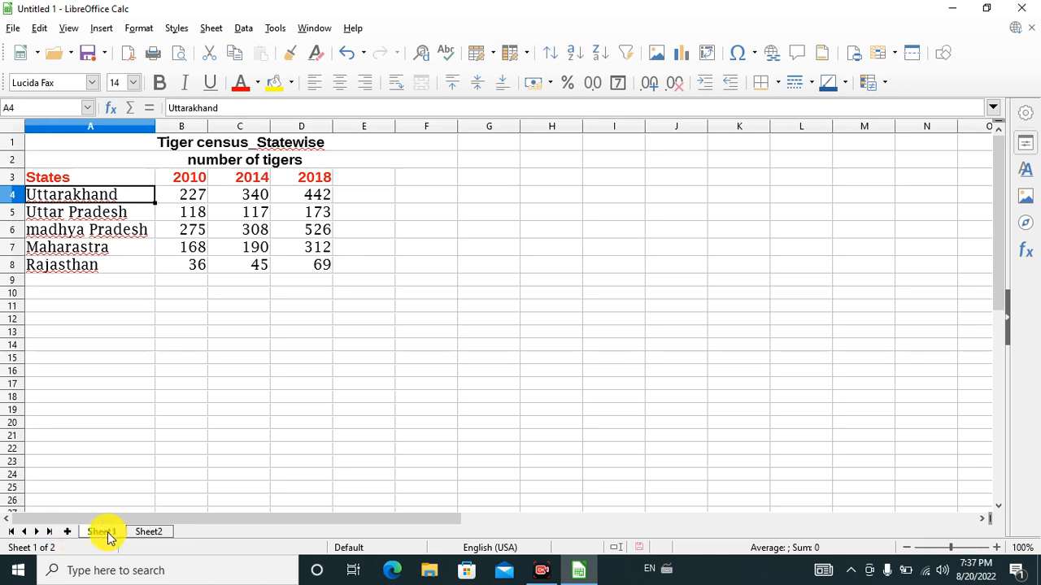
Show Sheet2 and append two new blank sheets, Sheet3 and Sheet4, to the end of the workbook
click(147, 532)
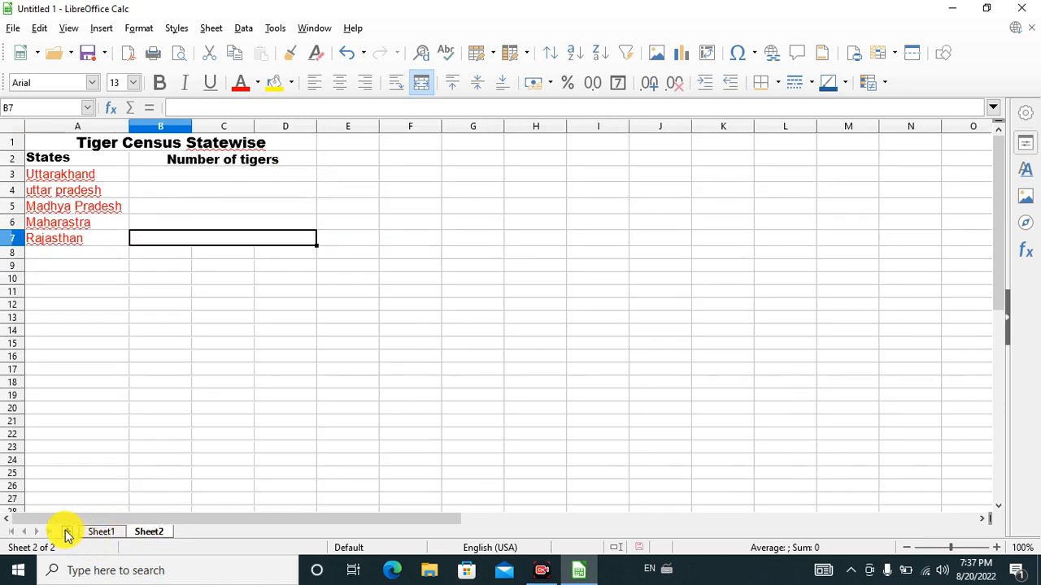
click(67, 532)
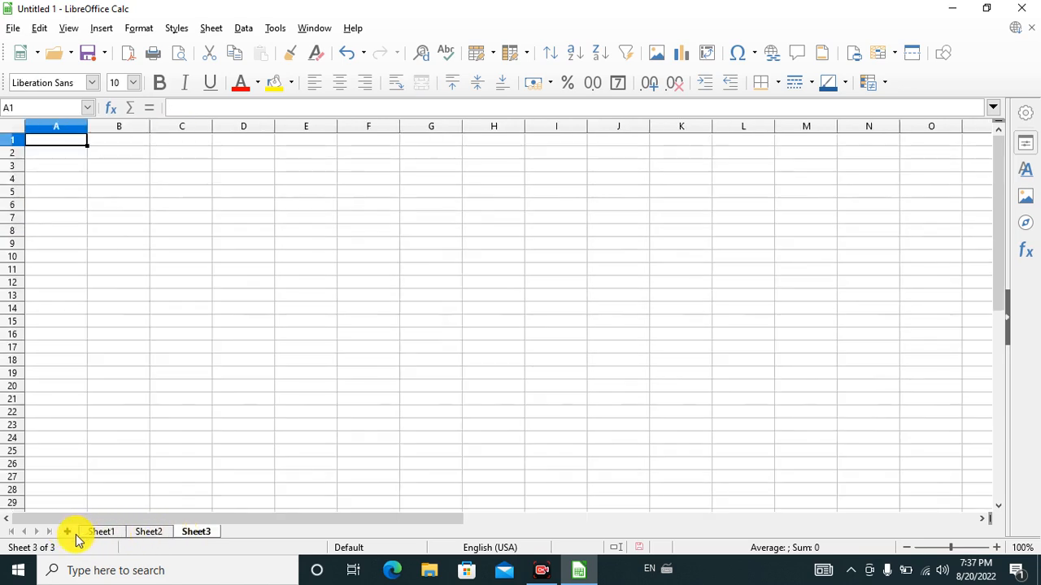
click(67, 532)
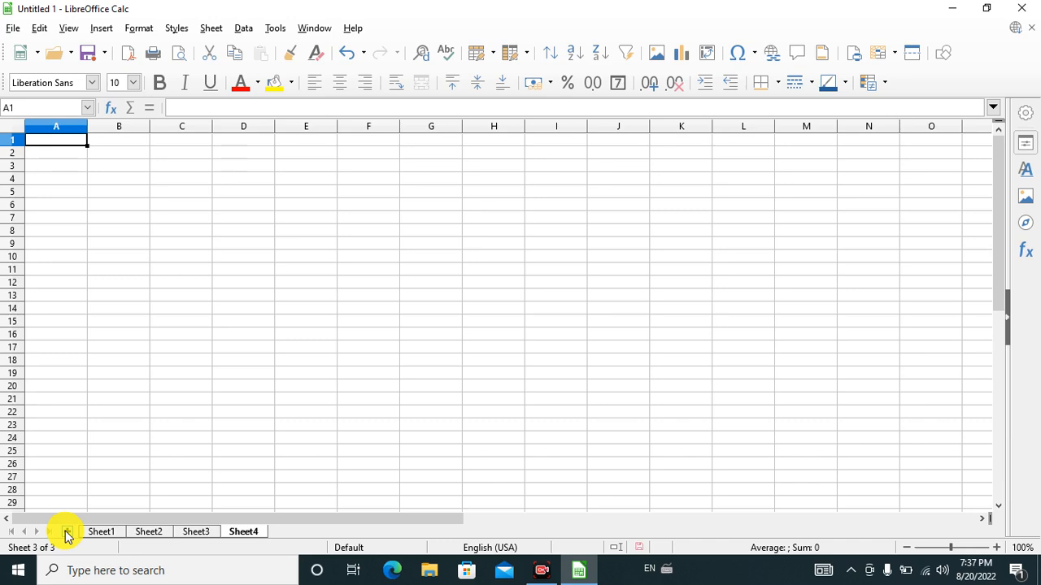
Delete the blank sheets Sheet3 and Sheet4 from the workbook
right_click(211, 531)
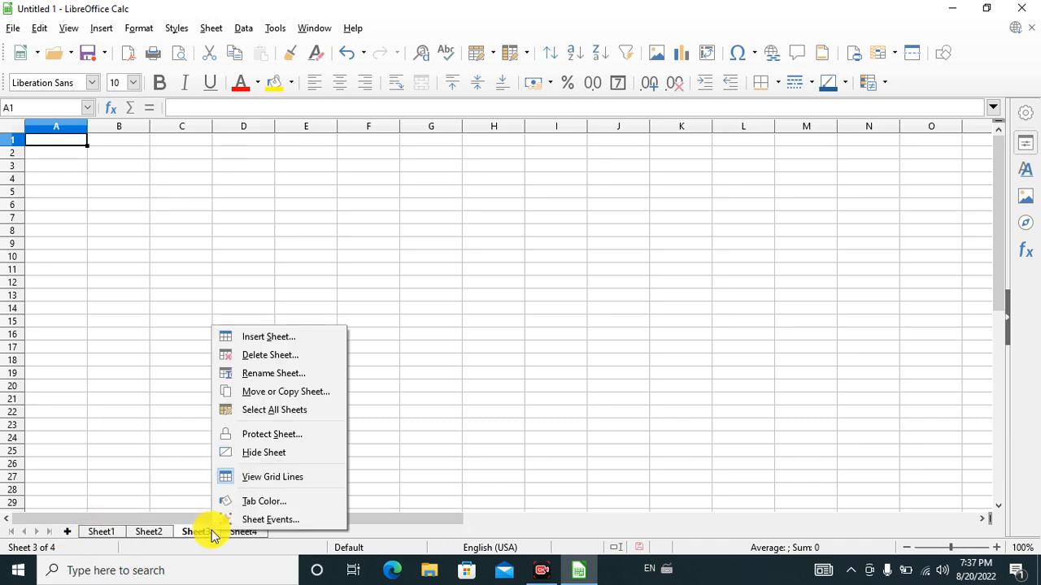
click(263, 367)
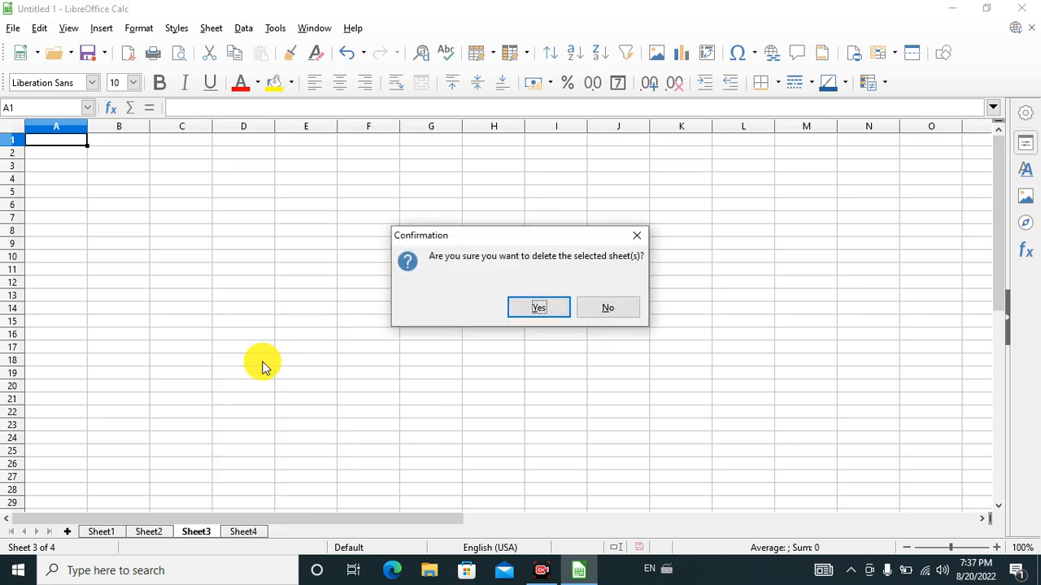
click(537, 309)
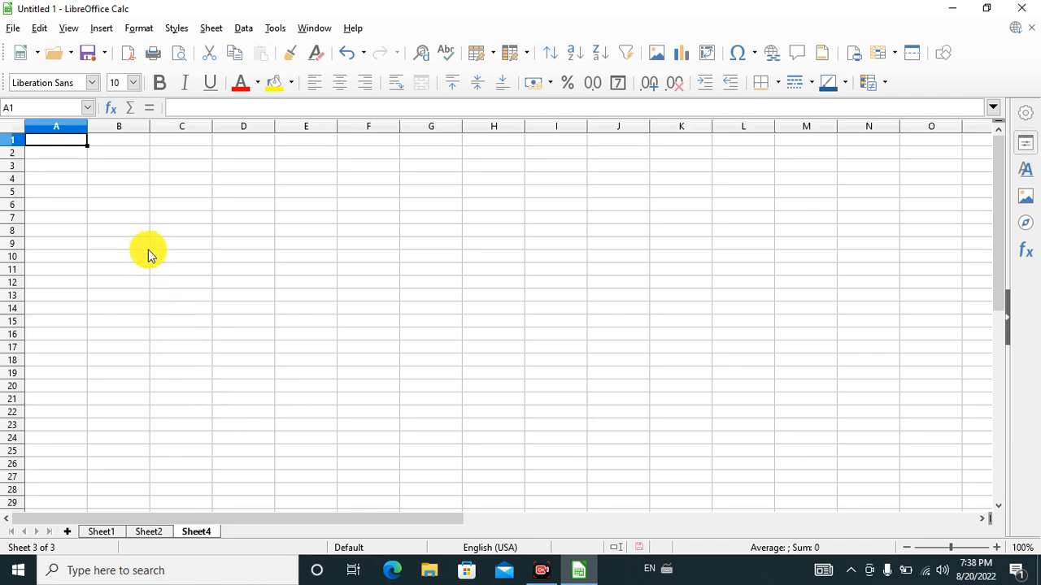
right_click(195, 533)
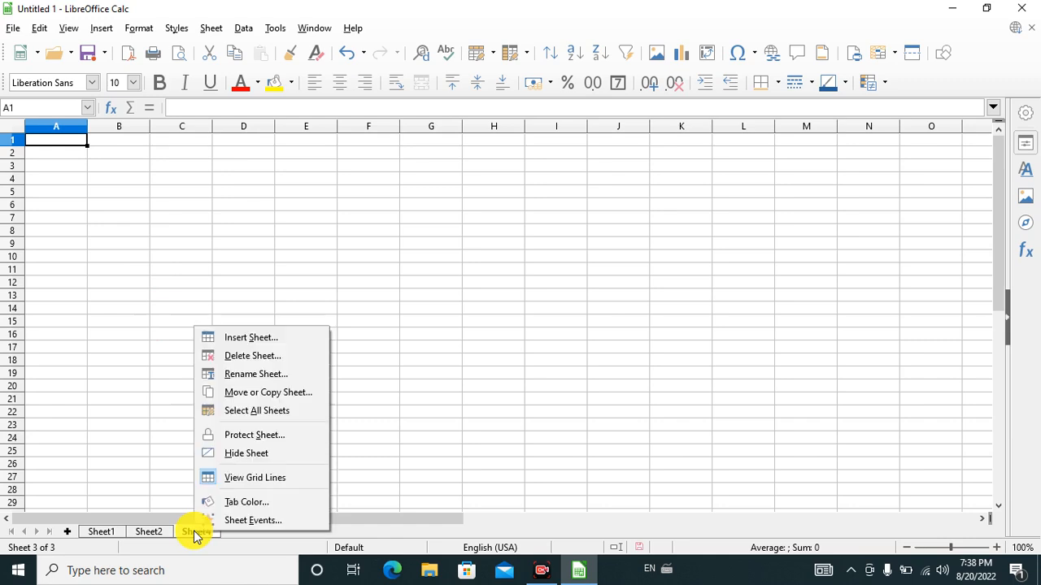
click(243, 360)
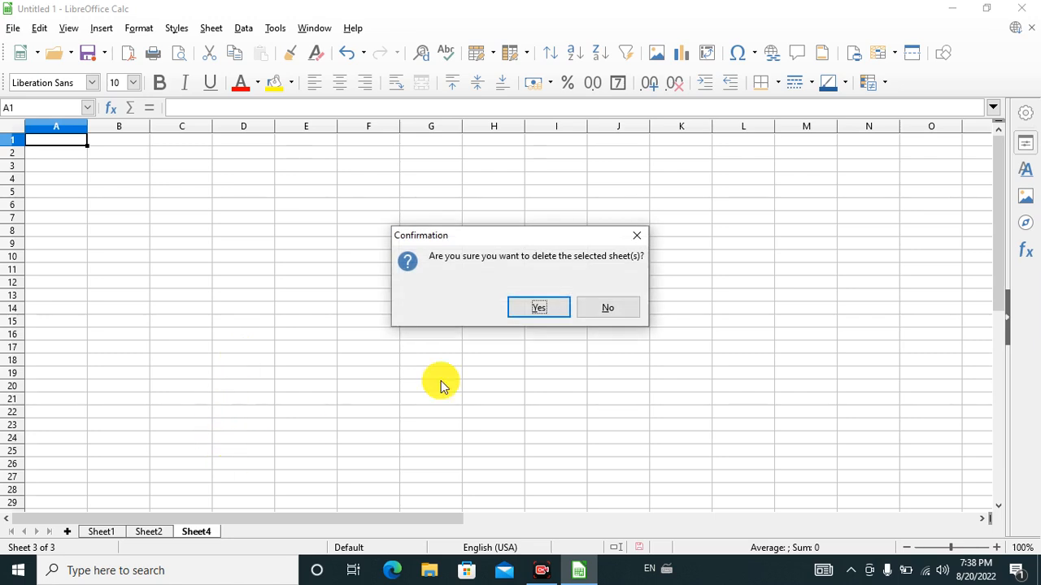
click(534, 308)
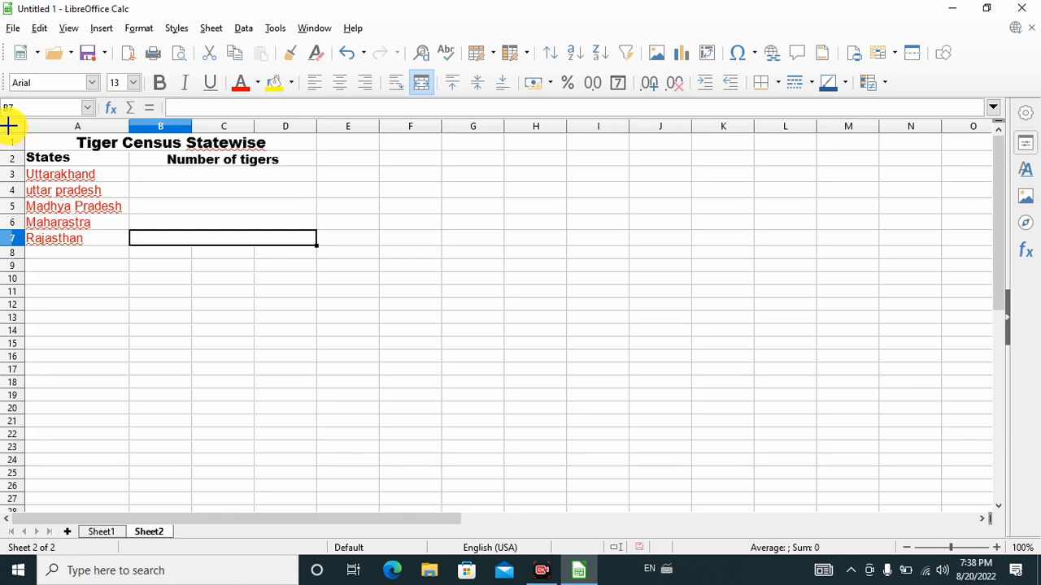
mouse_move(7, 114)
mouse_down()
mouse_move(184, 128)
mouse_move(404, 174)
mouse_move(408, 311)
mouse_up()
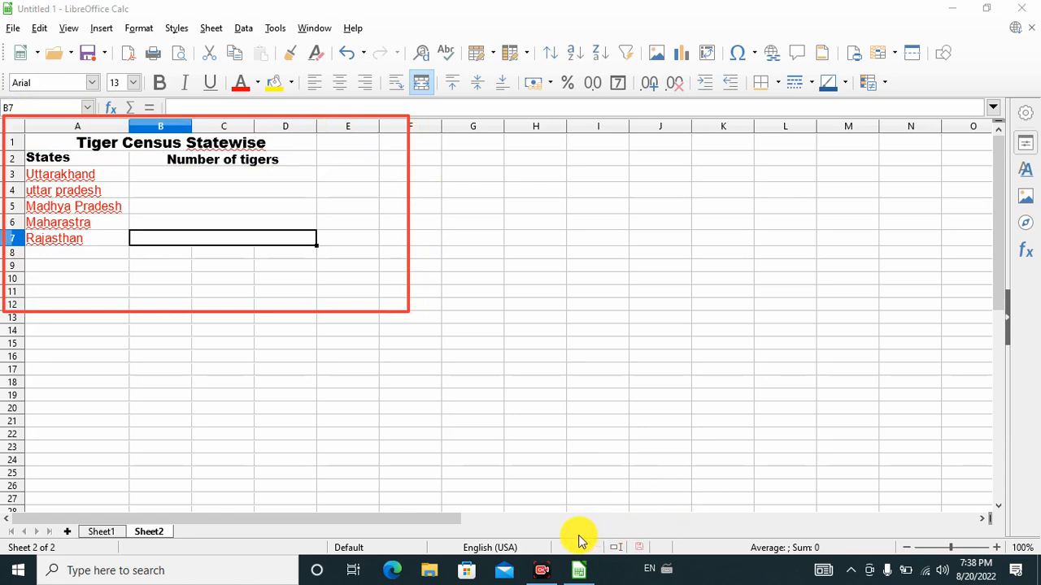
Append four new blank sheets, Sheet3 through Sheet6, after Sheet2
click(67, 534)
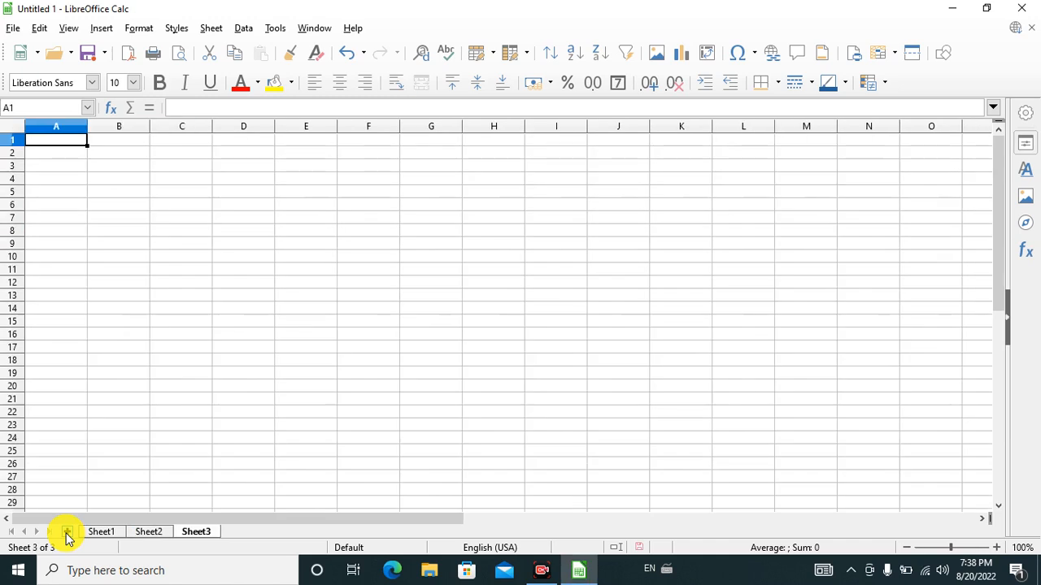
click(68, 533)
click(68, 534)
click(68, 534)
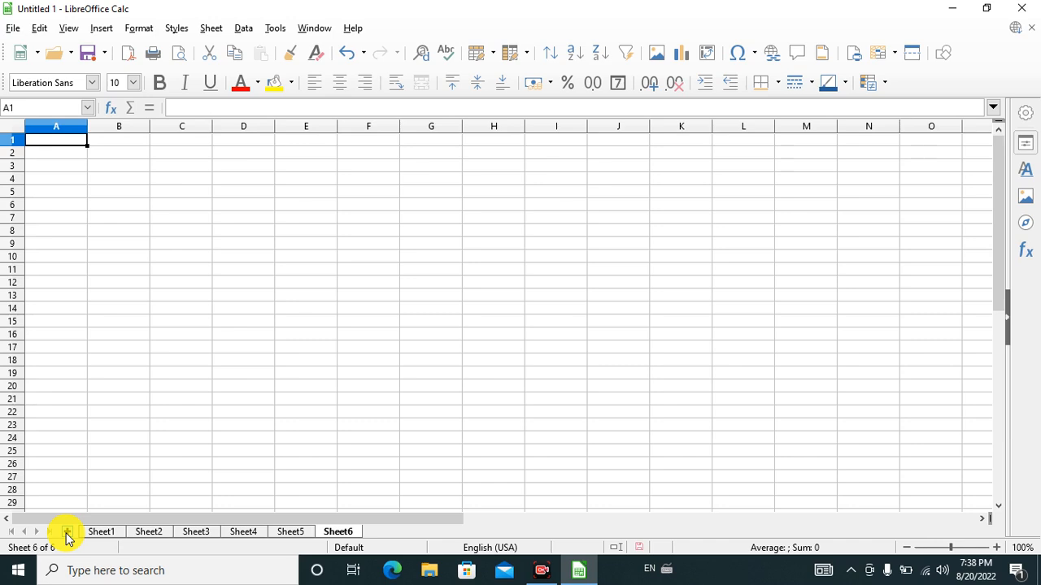
Delete the last two blank sheets, Sheet6 and Sheet5
right_click(333, 531)
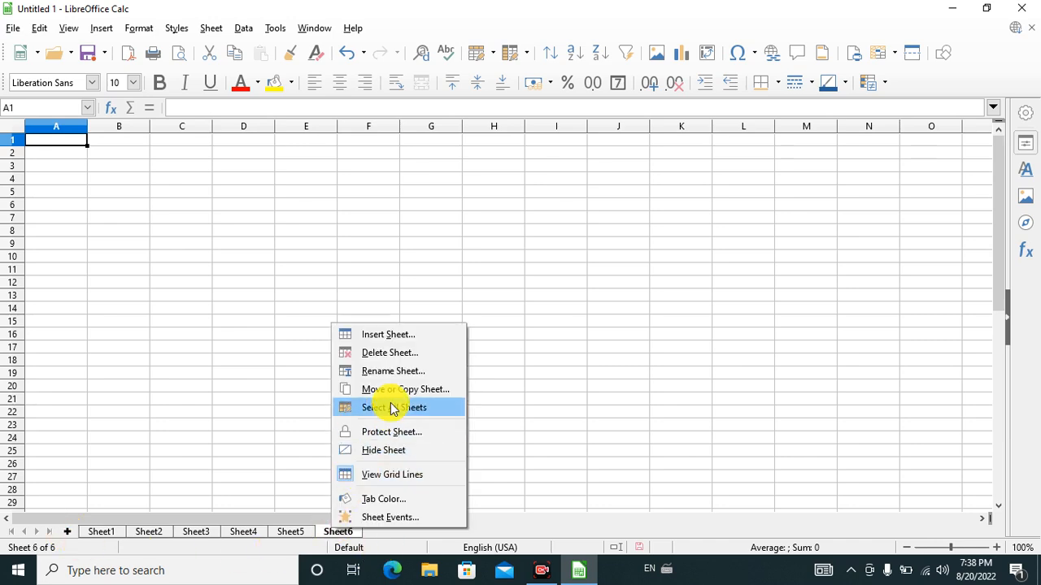
click(389, 354)
click(525, 313)
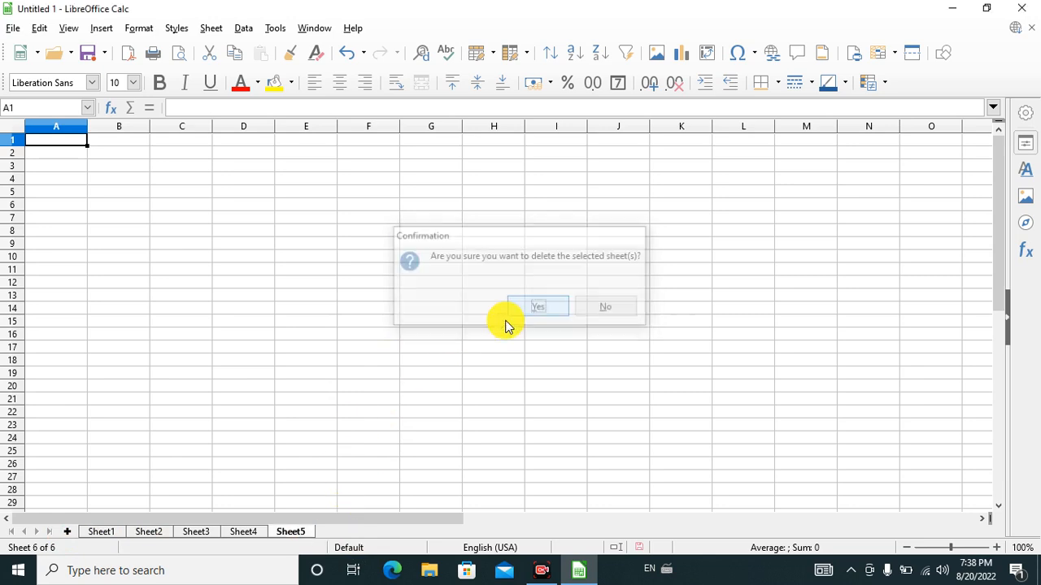
right_click(296, 532)
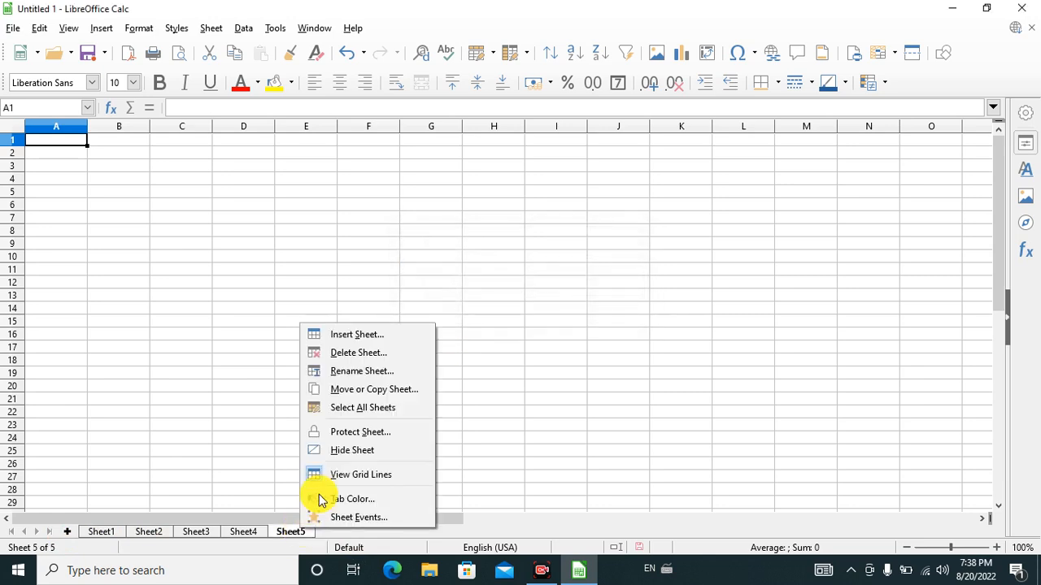
click(355, 353)
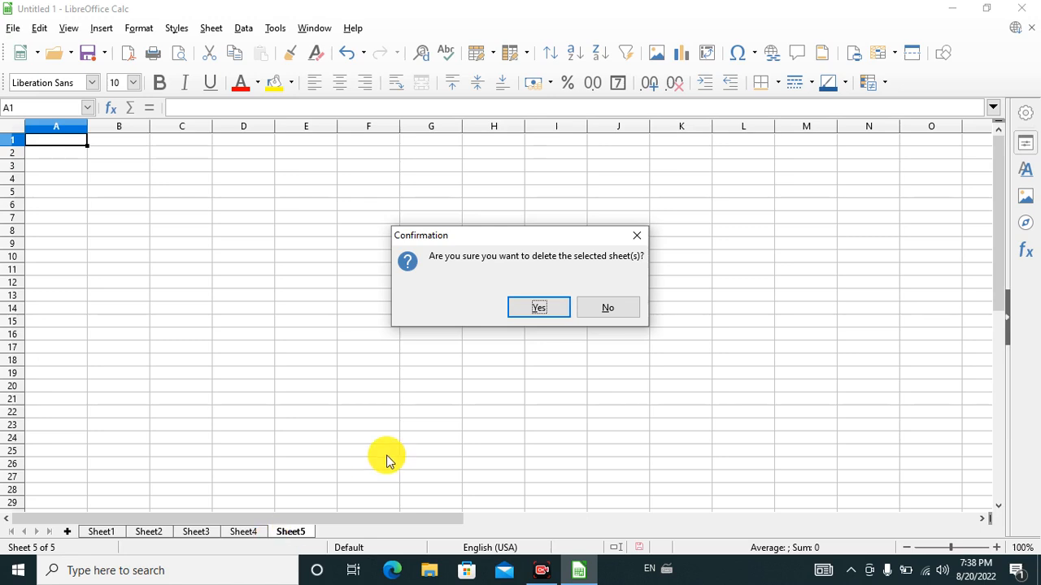
click(537, 309)
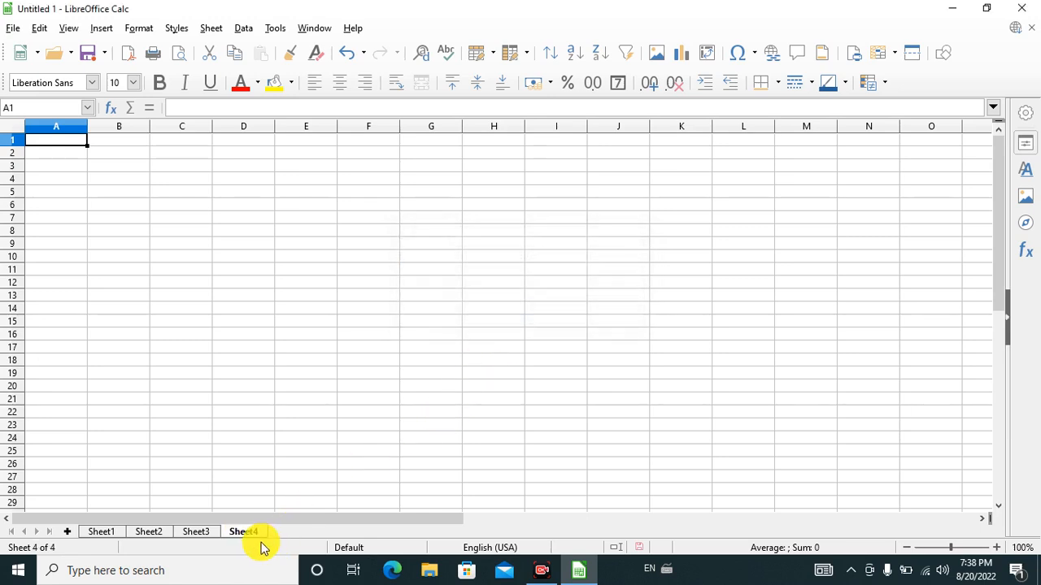
Delete the remaining blank sheets, Sheet4 and Sheet3, keeping only Sheet1 and Sheet2
right_click(249, 533)
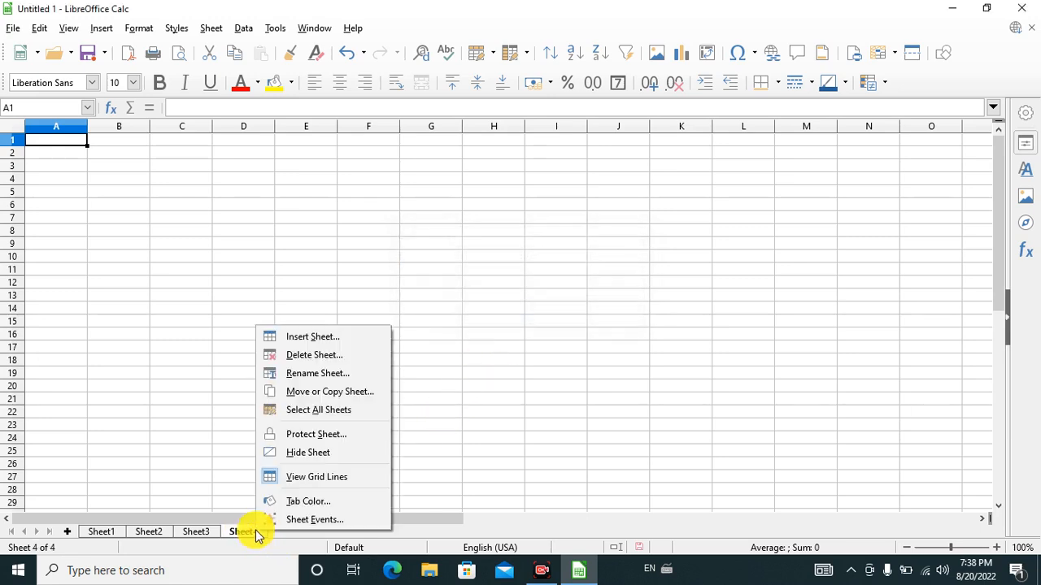
click(297, 355)
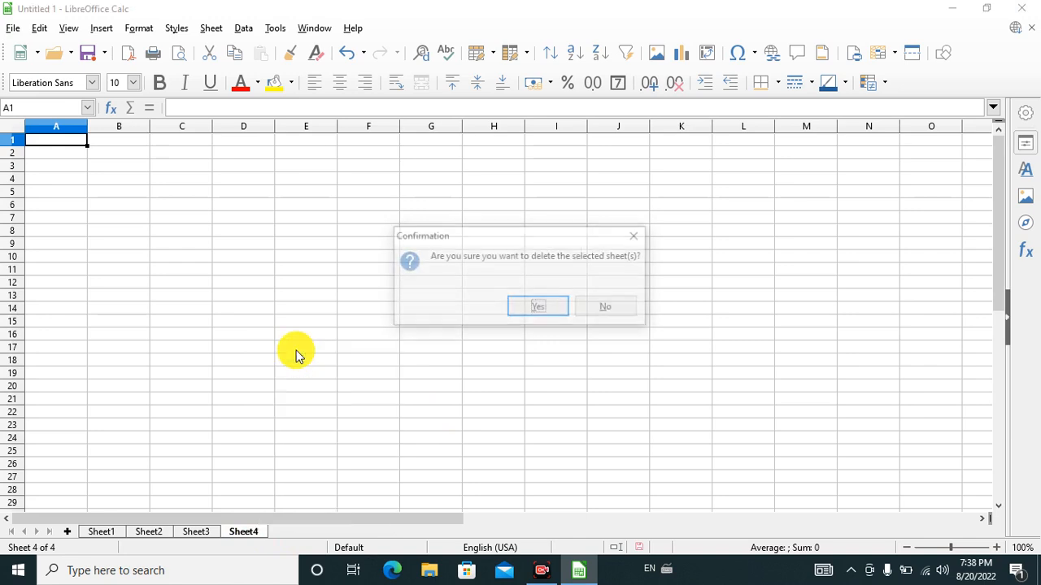
click(528, 309)
right_click(204, 532)
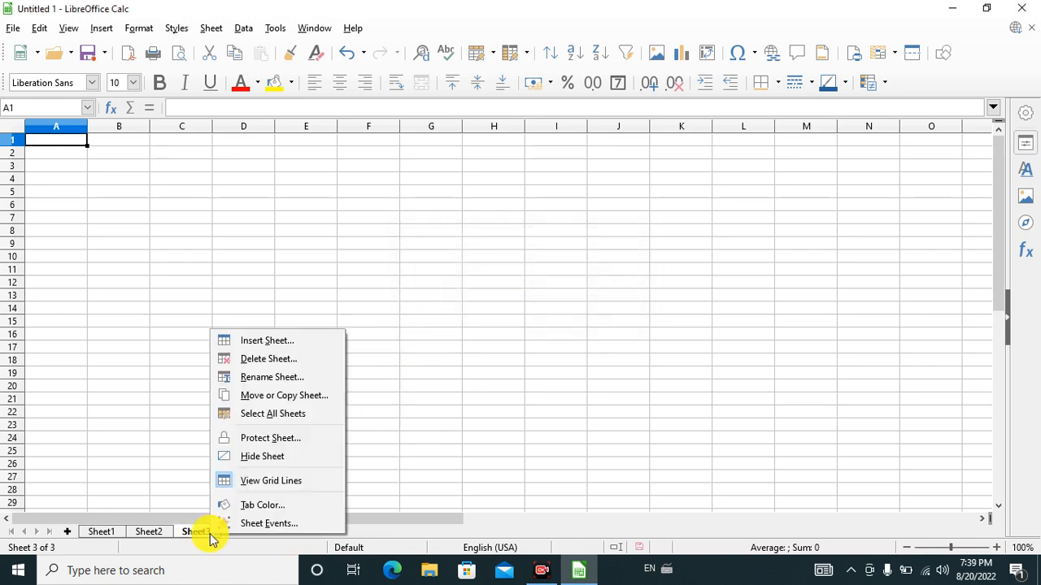
click(291, 359)
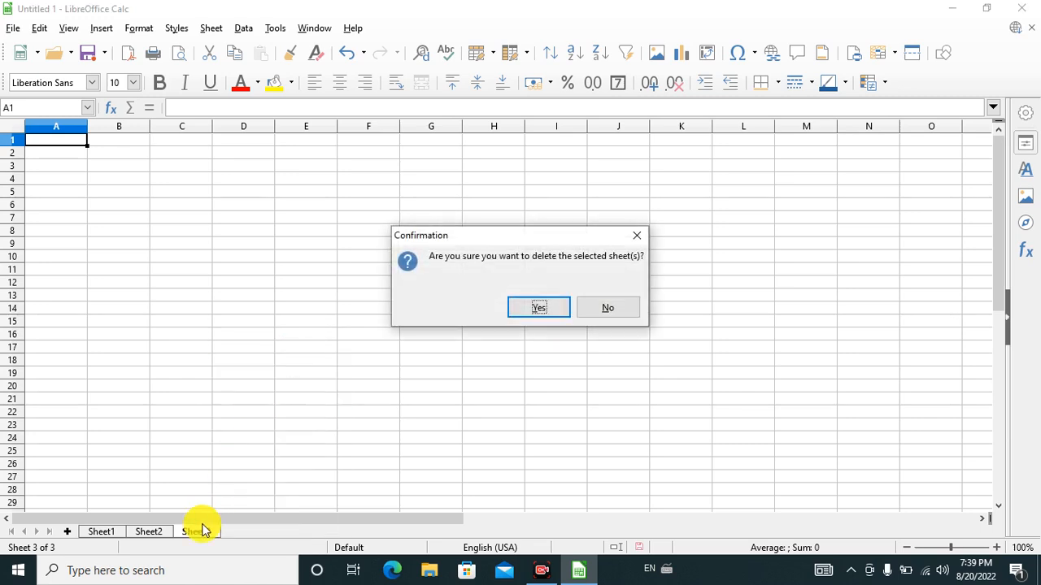
click(538, 308)
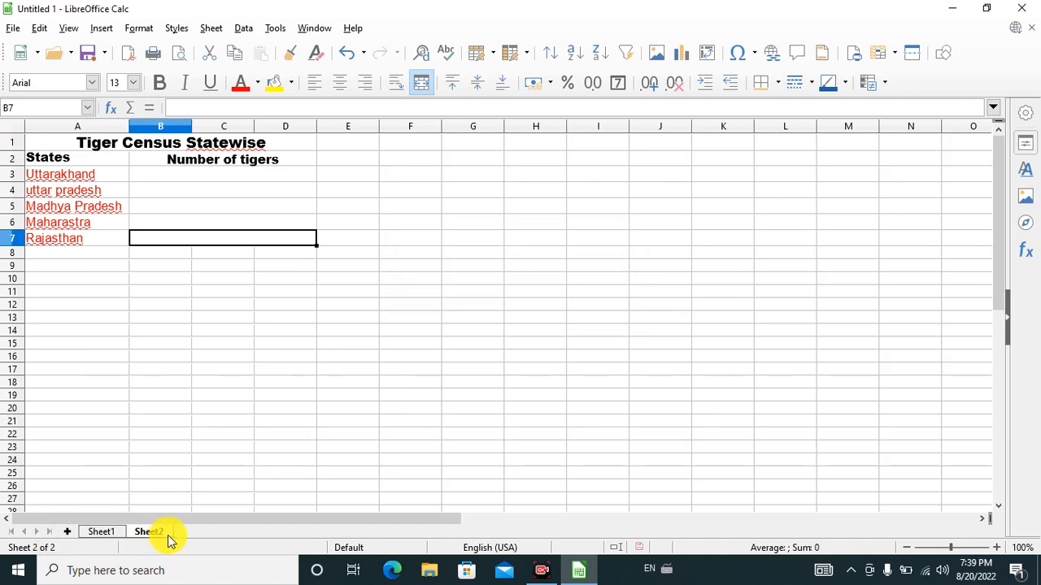
click(103, 28)
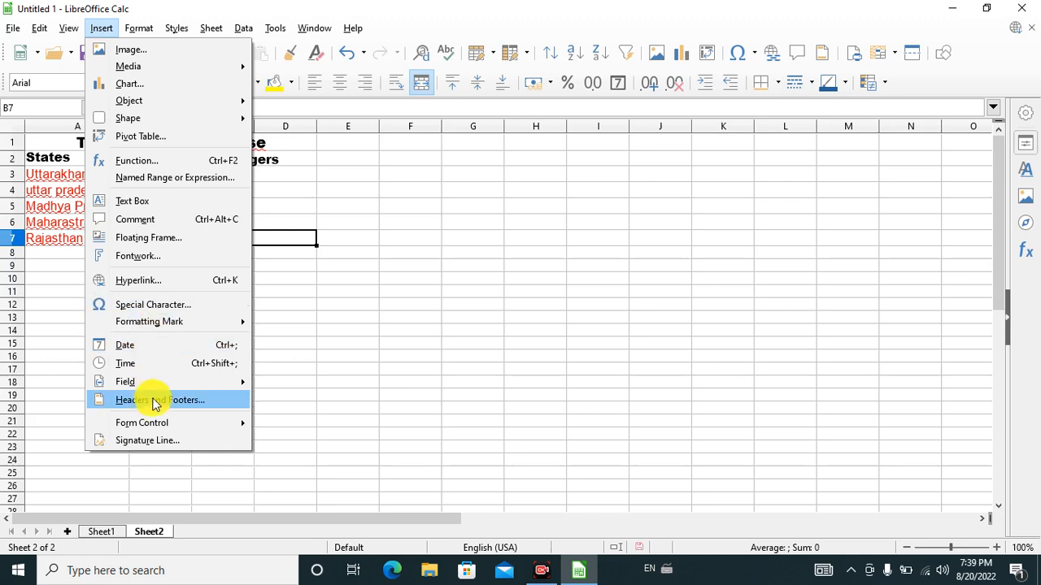
mouse_move(220, 423)
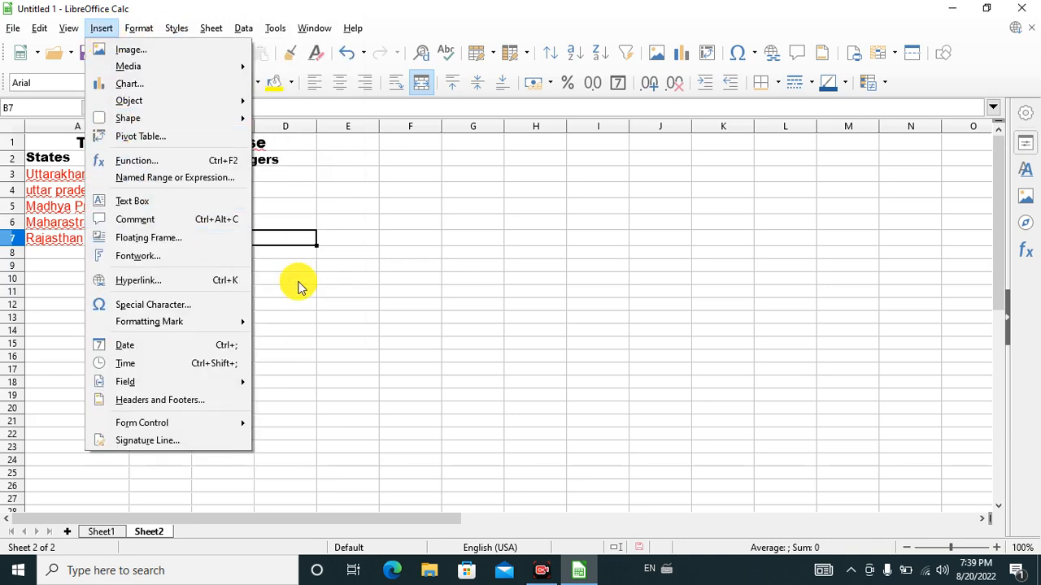
click(408, 367)
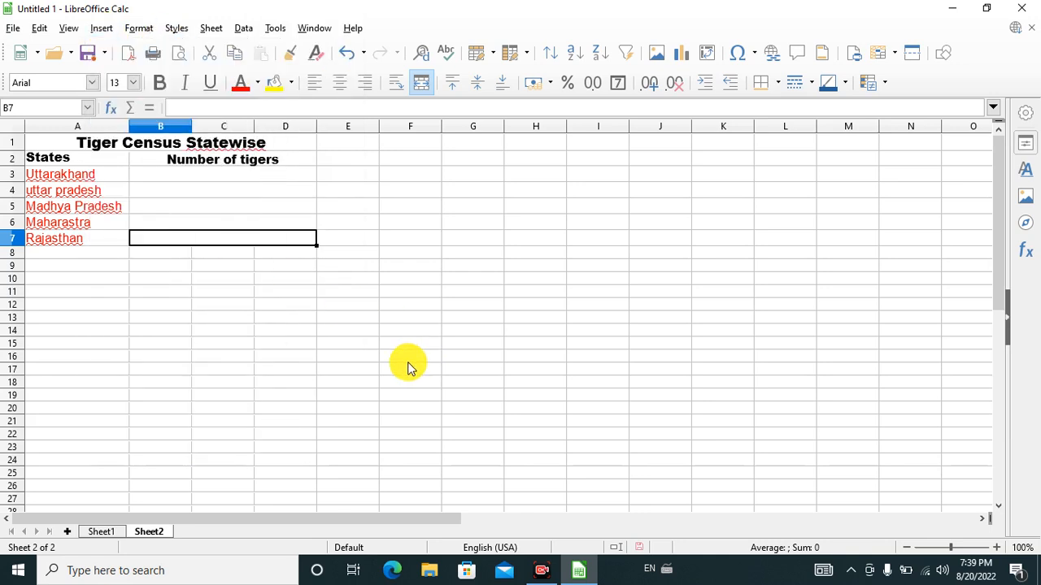
right_click(206, 535)
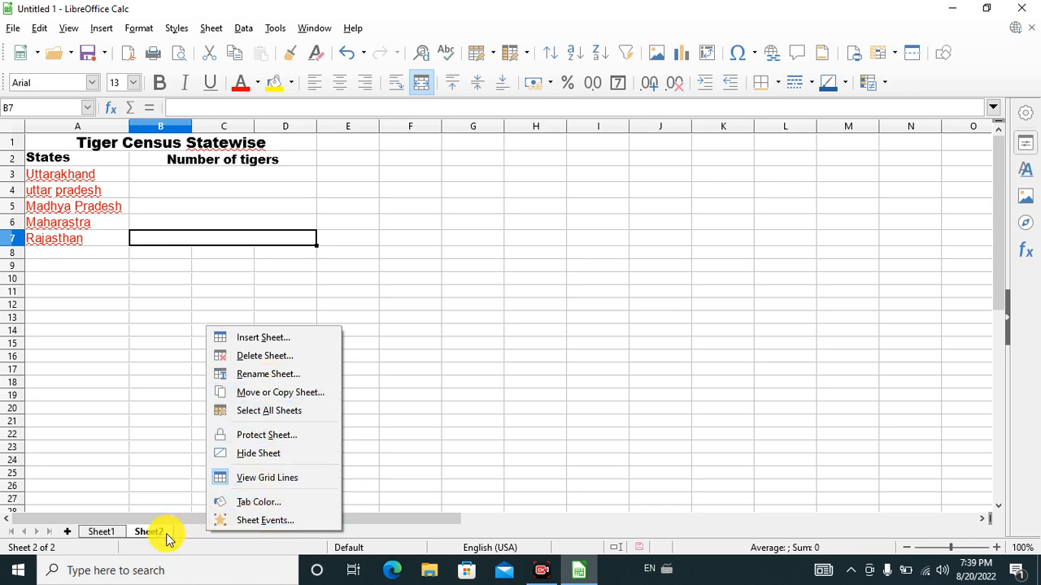
click(133, 400)
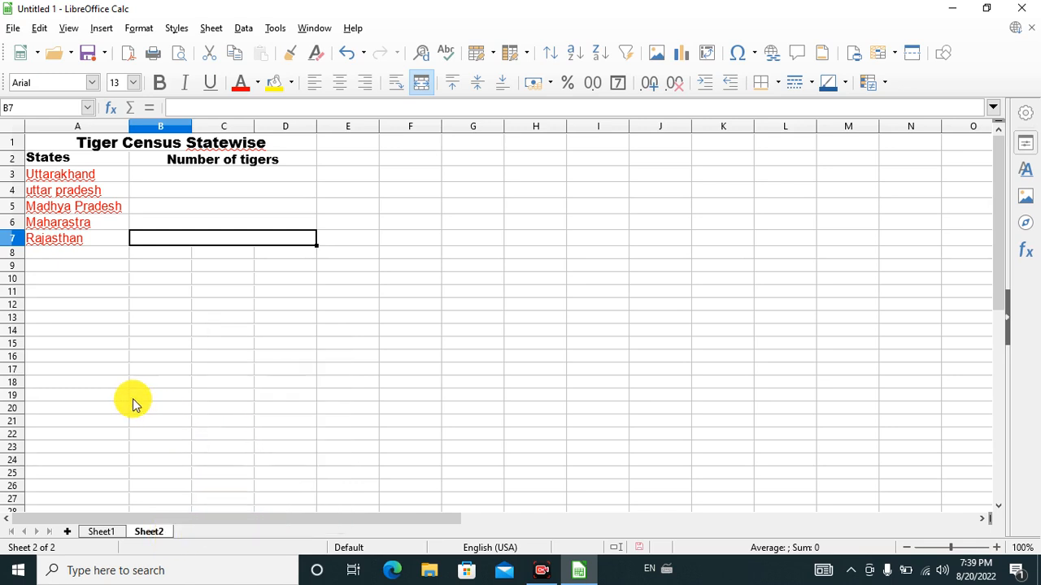
right_click(190, 532)
click(341, 393)
Insert one new sheet named "calc 1" after the current sheet, Sheet2
right_click(262, 537)
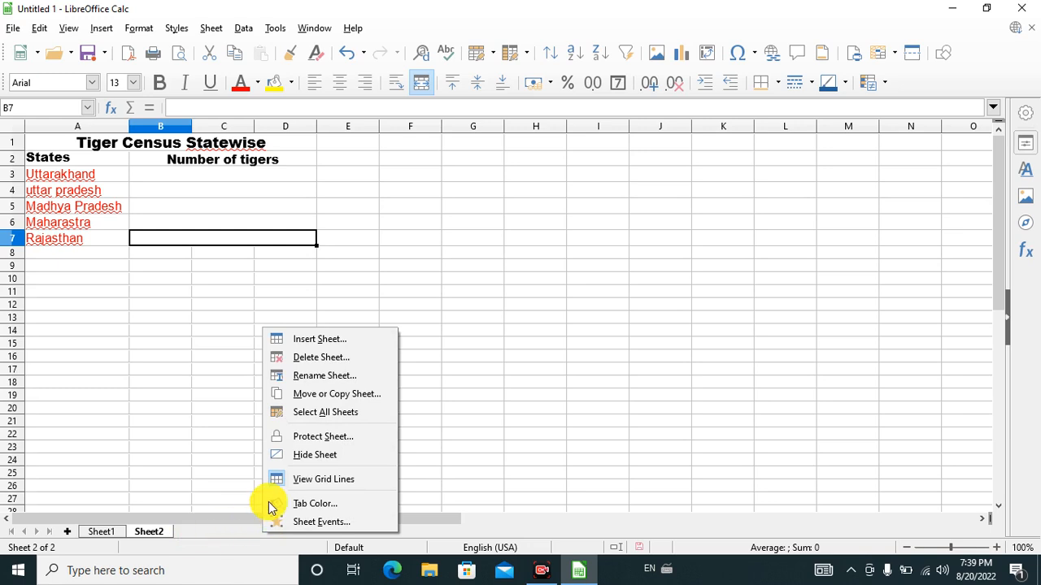
click(321, 340)
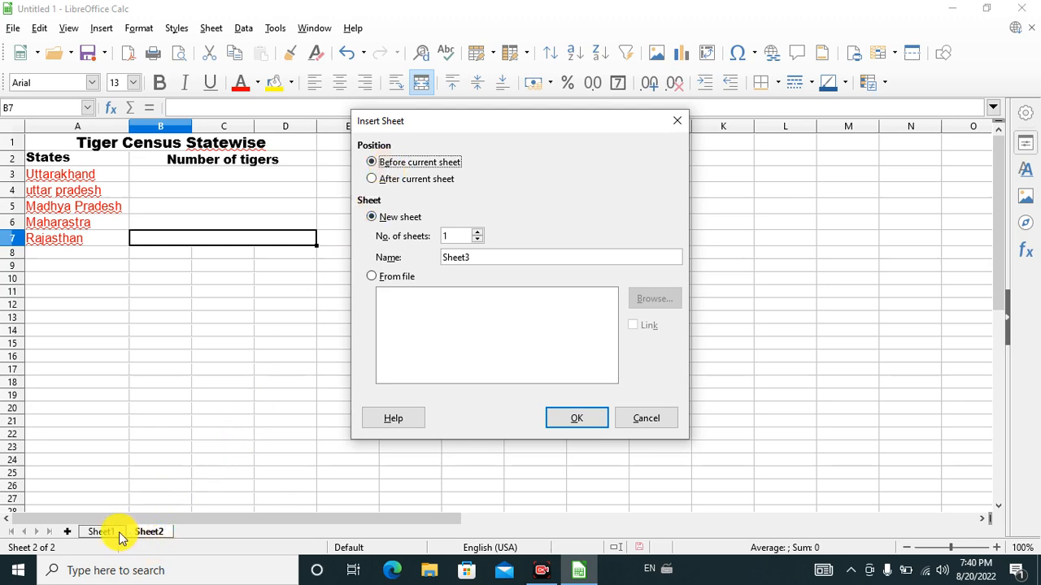
click(376, 182)
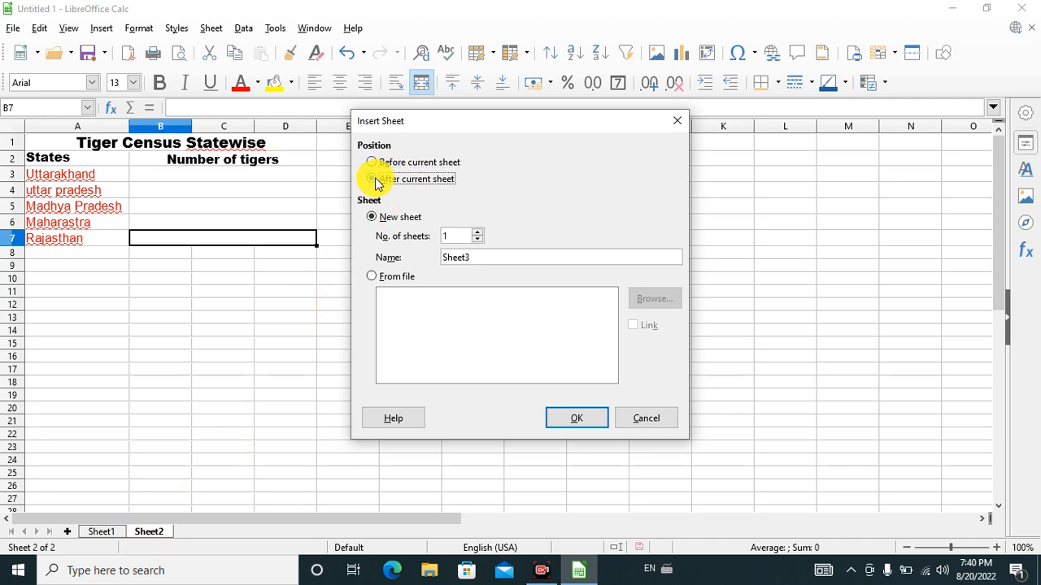
click(480, 240)
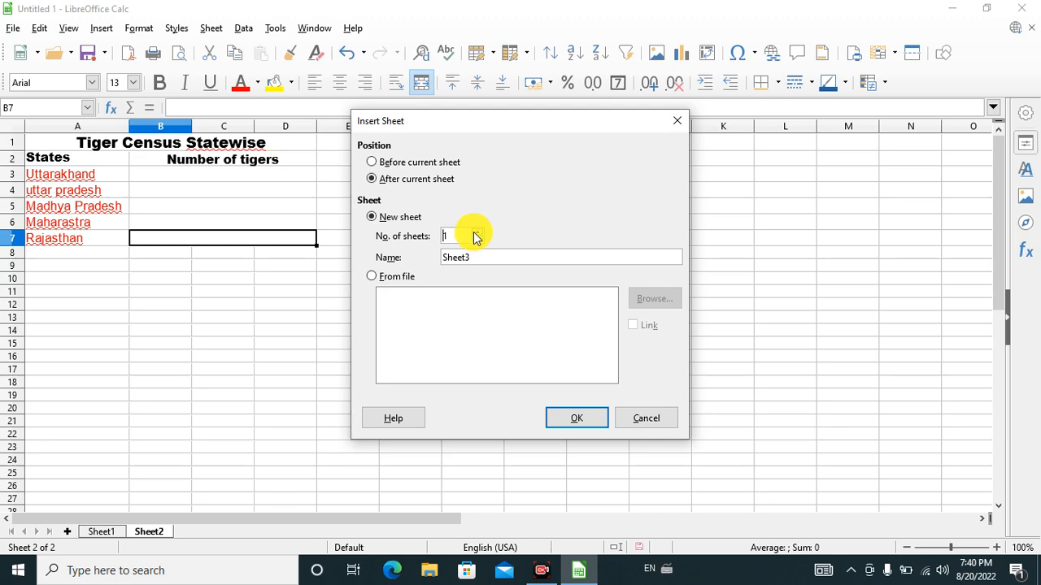
click(477, 233)
click(477, 233)
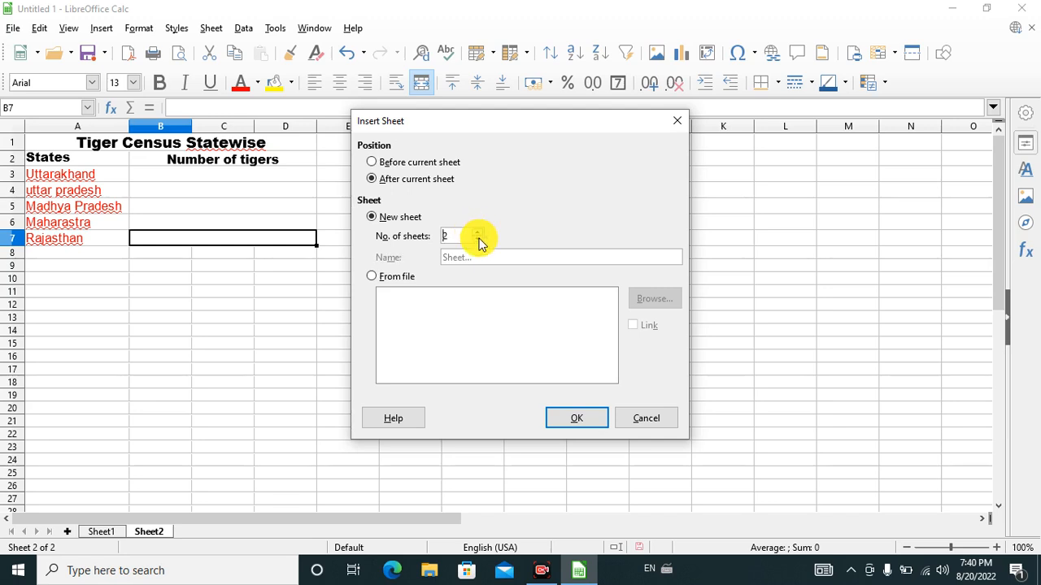
click(479, 241)
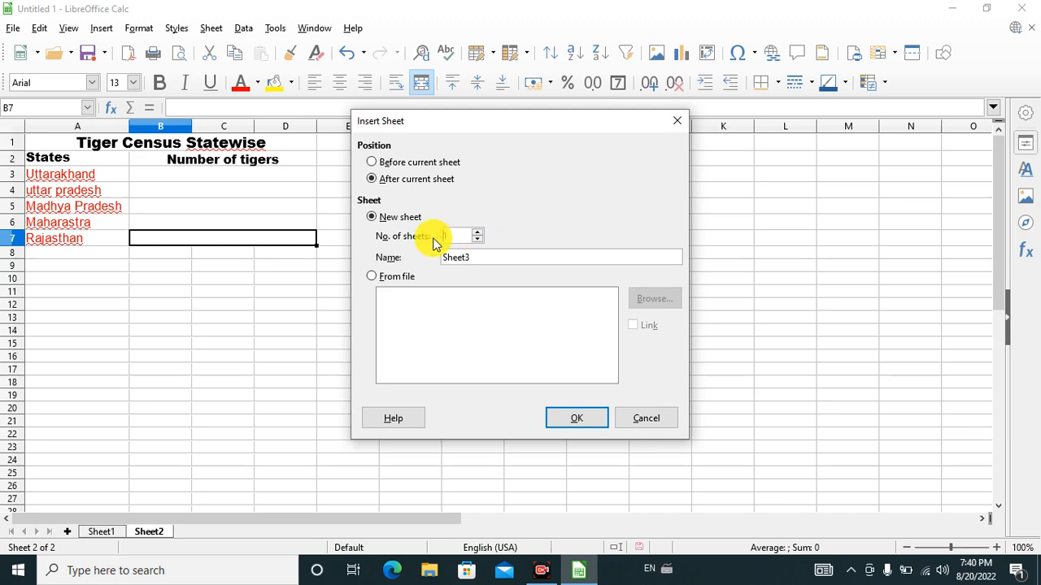
double_click(508, 257)
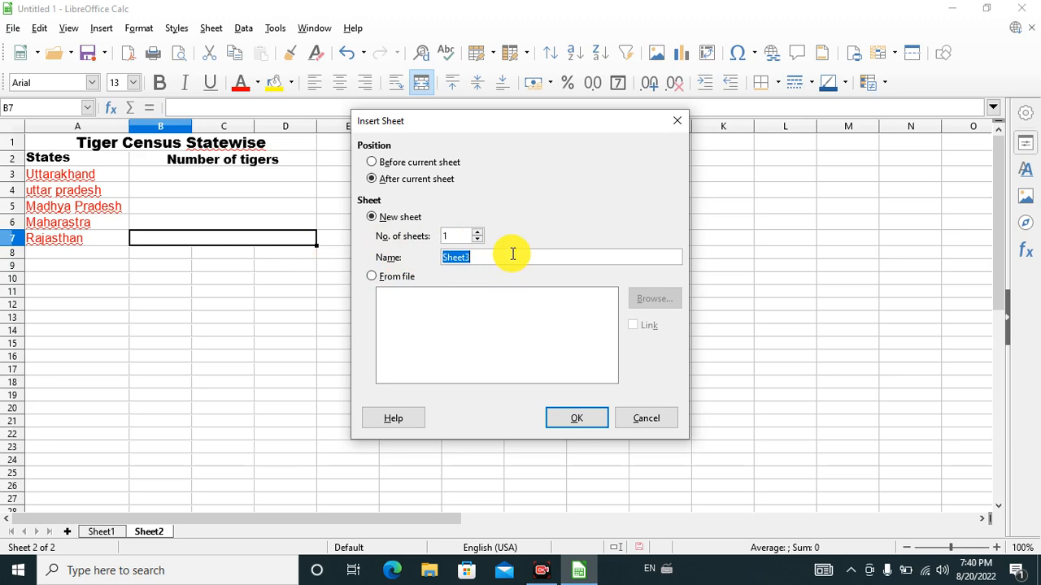
text(cla)
key(BackSpace)
text(alc 1)
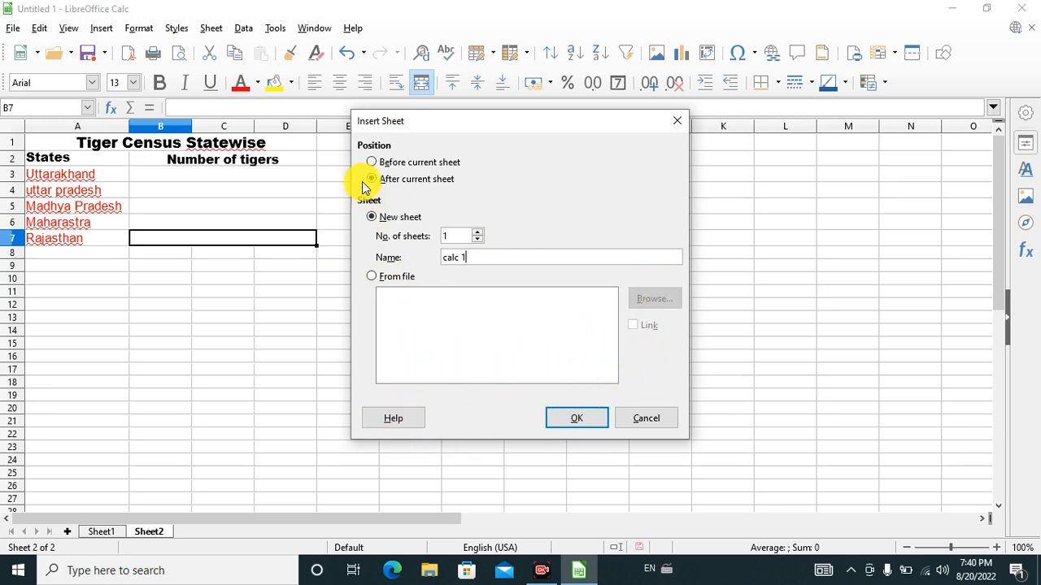
click(576, 419)
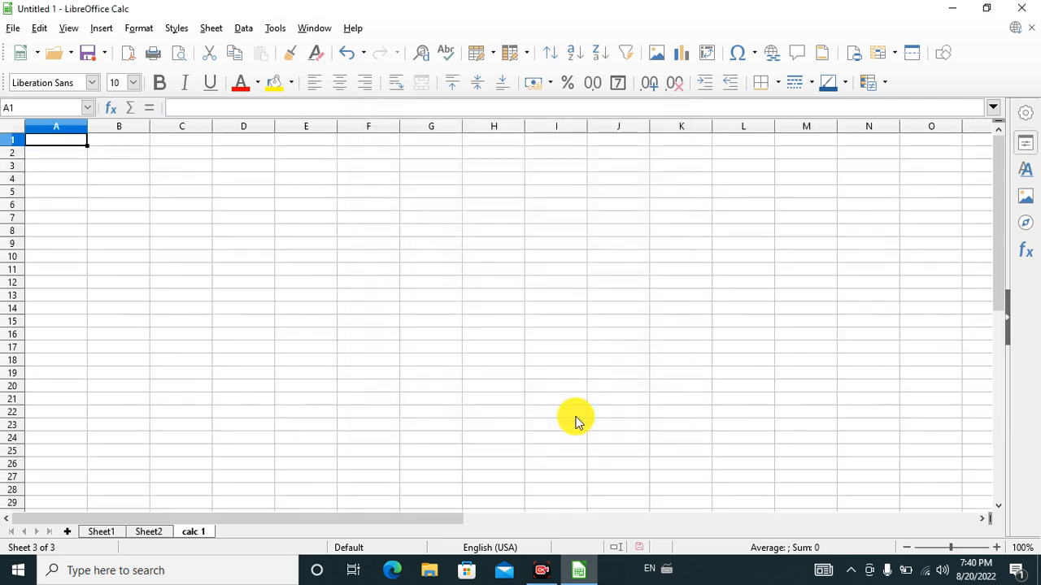
Delete the "calc 1" sheet from the workbook
right_click(203, 535)
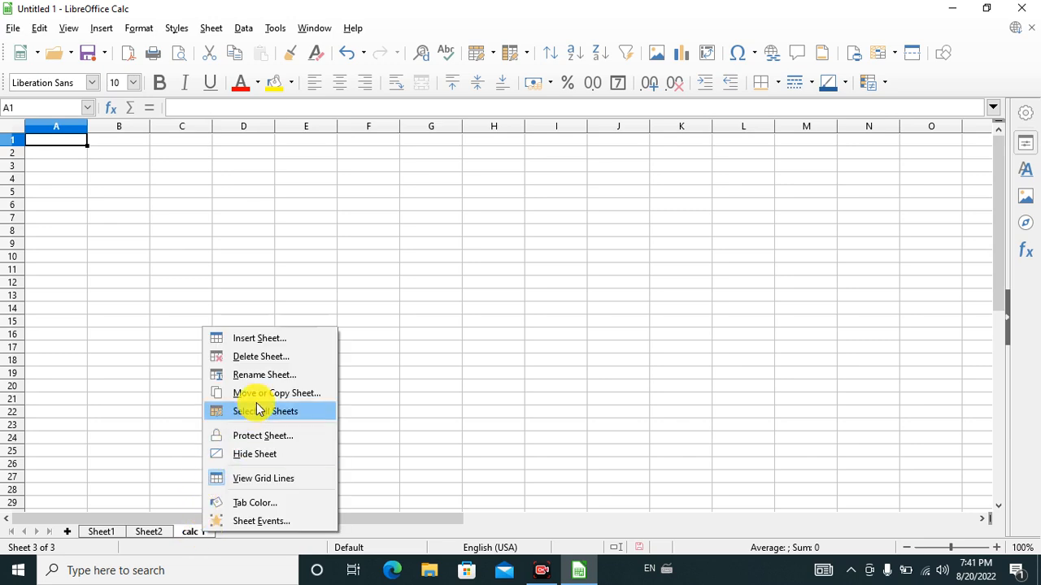
click(277, 360)
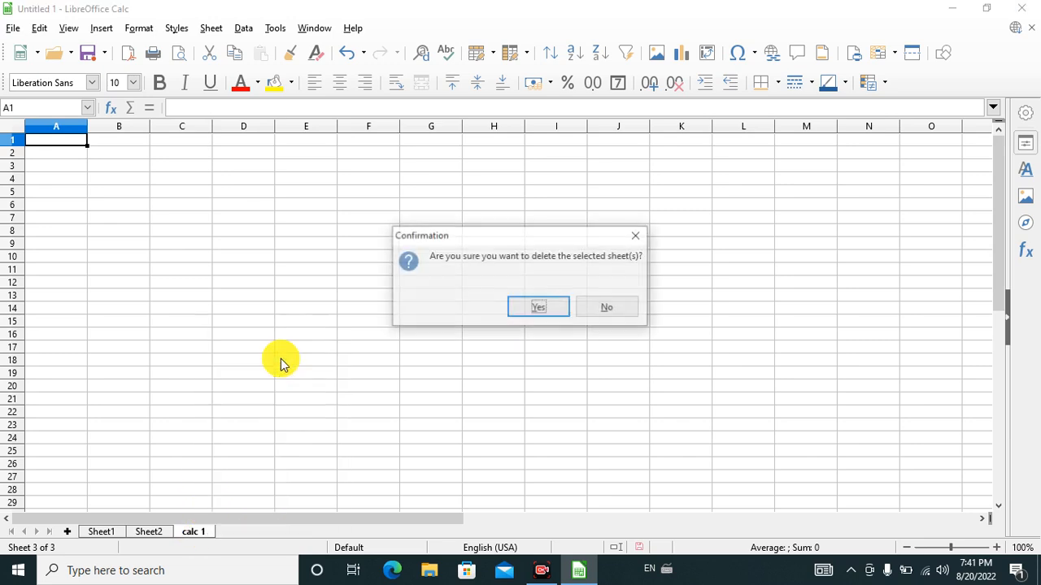
click(548, 312)
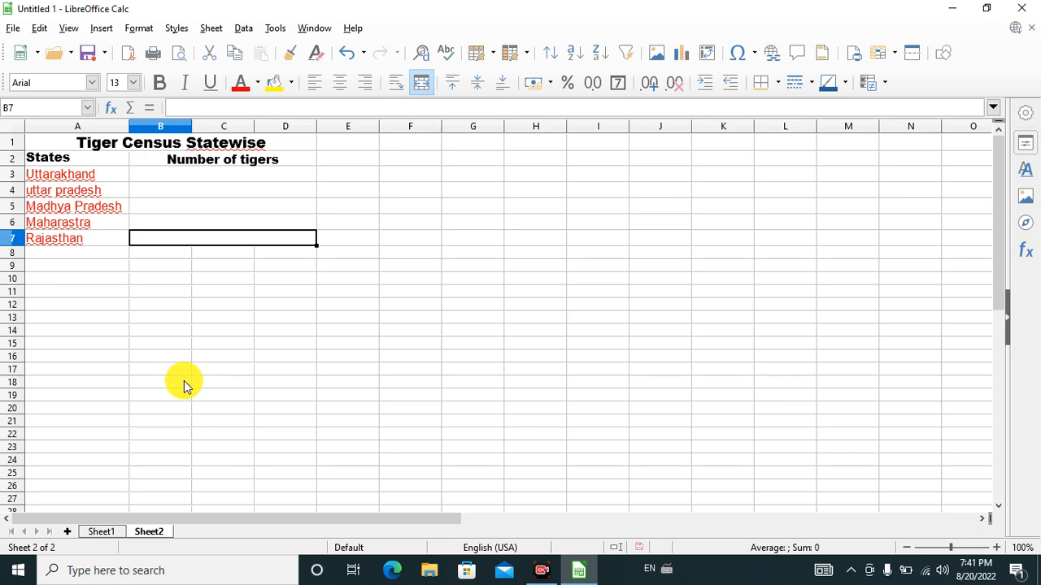
Append two blank sheets after Sheet2 and look through the workbook's sheets
click(68, 531)
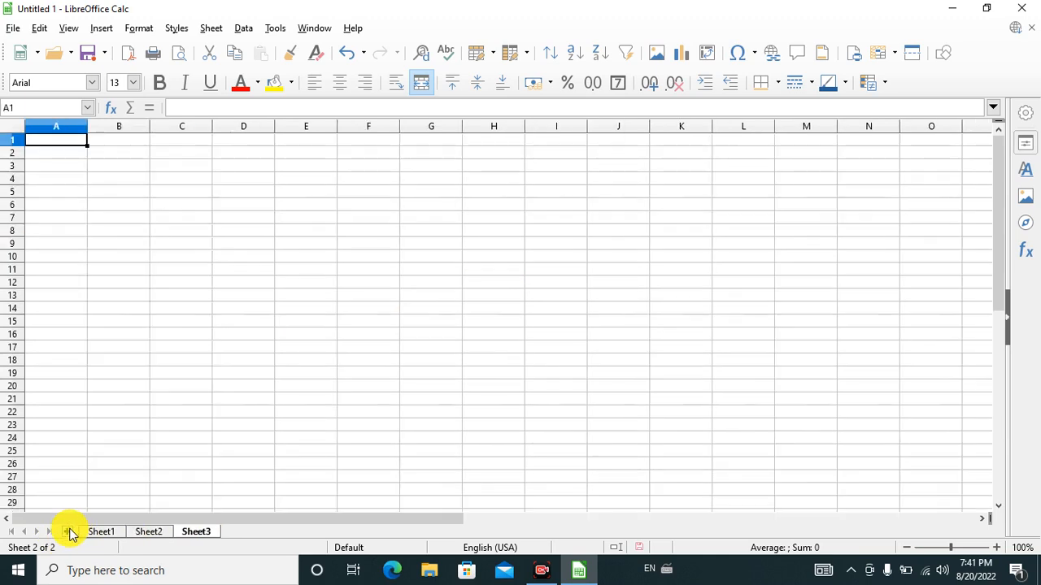
click(111, 532)
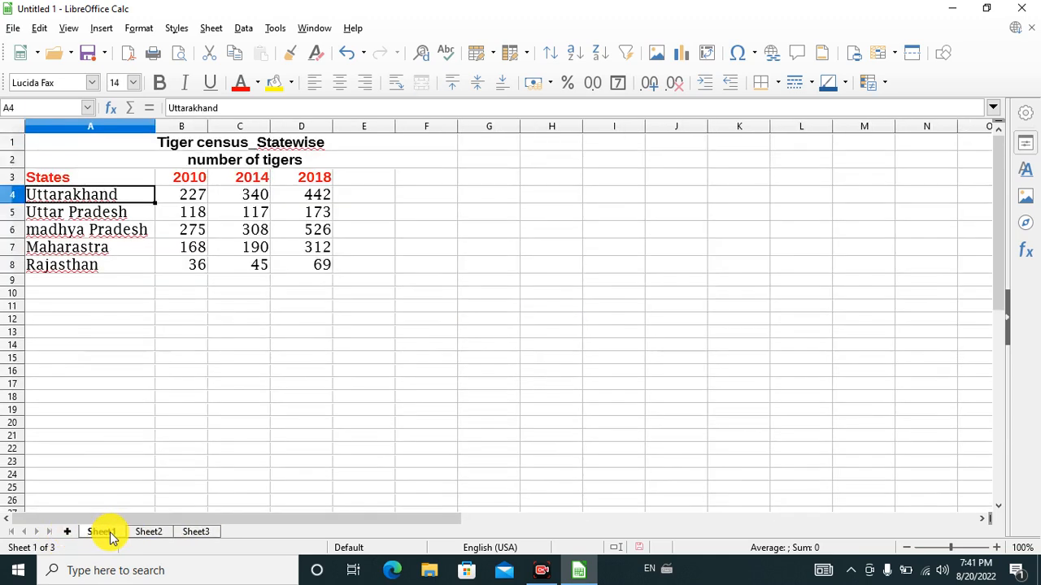
click(67, 532)
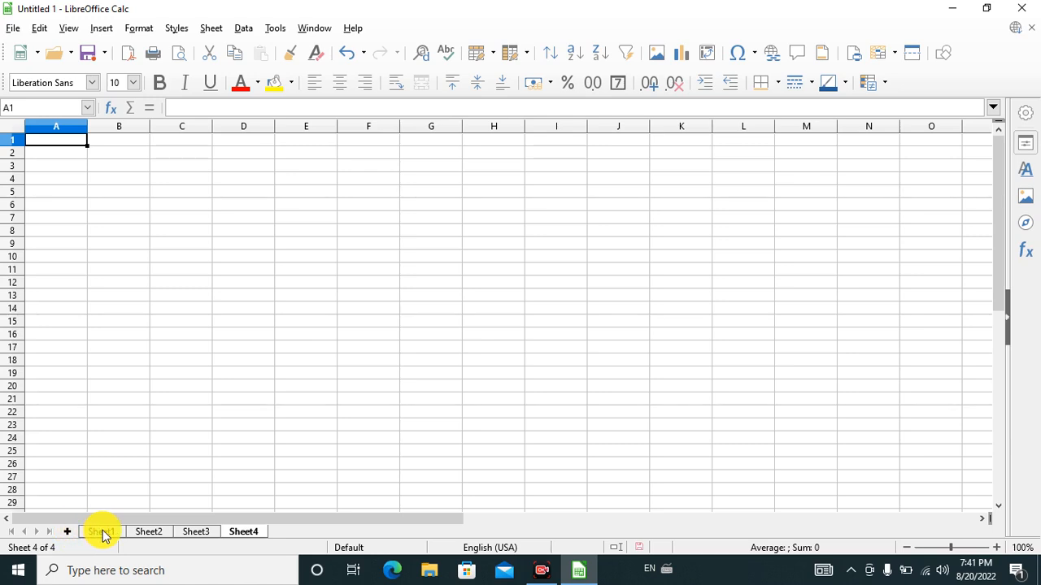
click(147, 533)
click(196, 533)
click(253, 534)
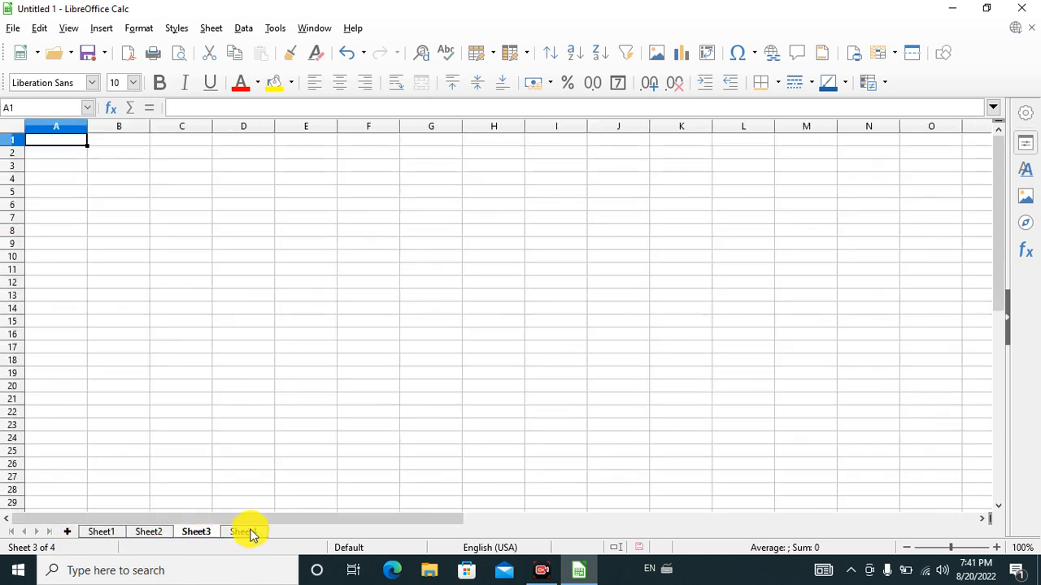
Delete the blank sheets Sheet3 and Sheet4, keeping Sheet1 and Sheet2
right_click(196, 533)
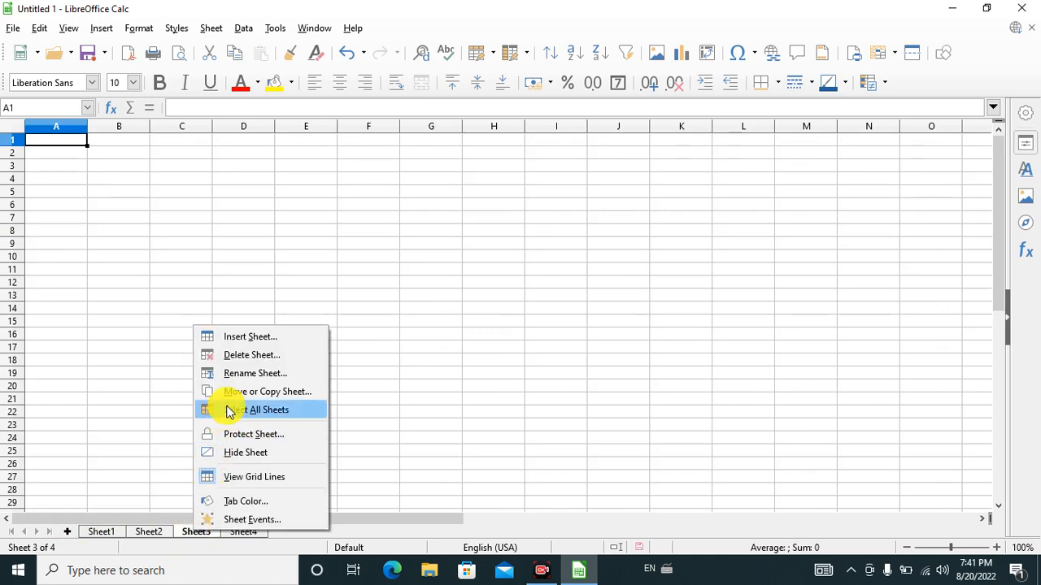
click(248, 356)
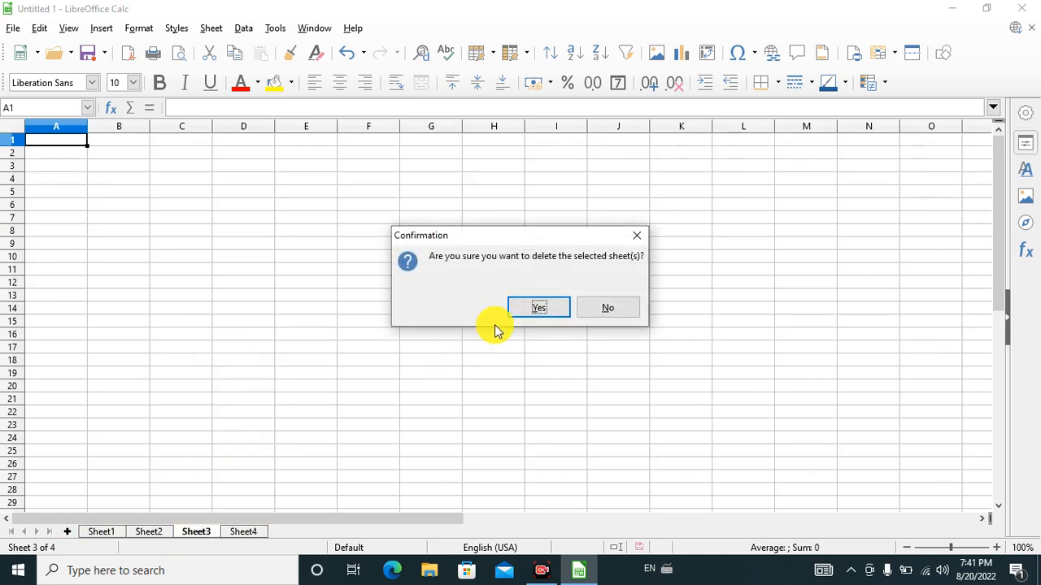
click(530, 312)
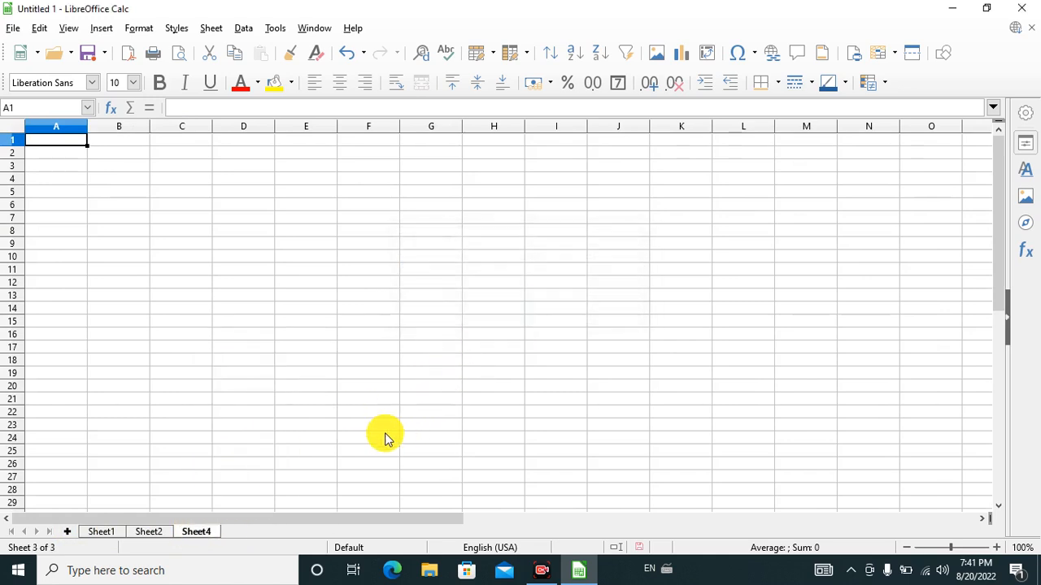
right_click(205, 534)
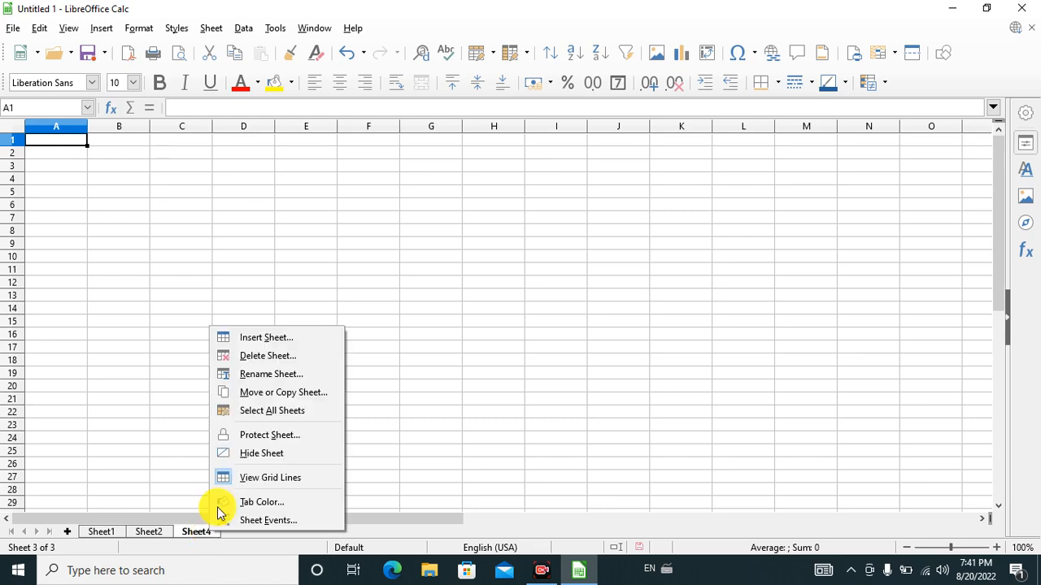
click(282, 361)
click(529, 307)
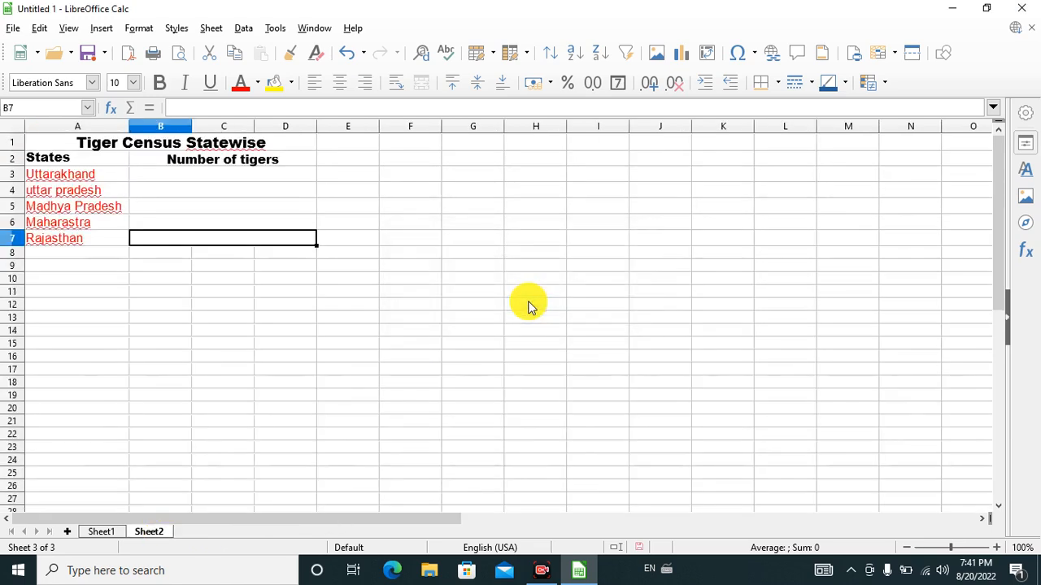
Insert three new sheets at once after the current sheet, Sheet2, and view the second new one
right_click(240, 531)
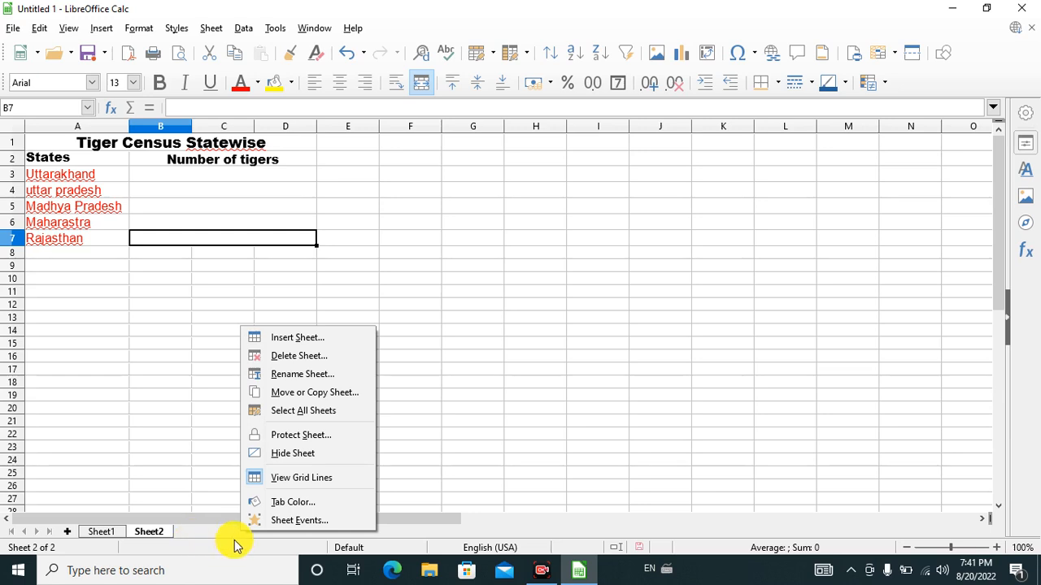
click(303, 340)
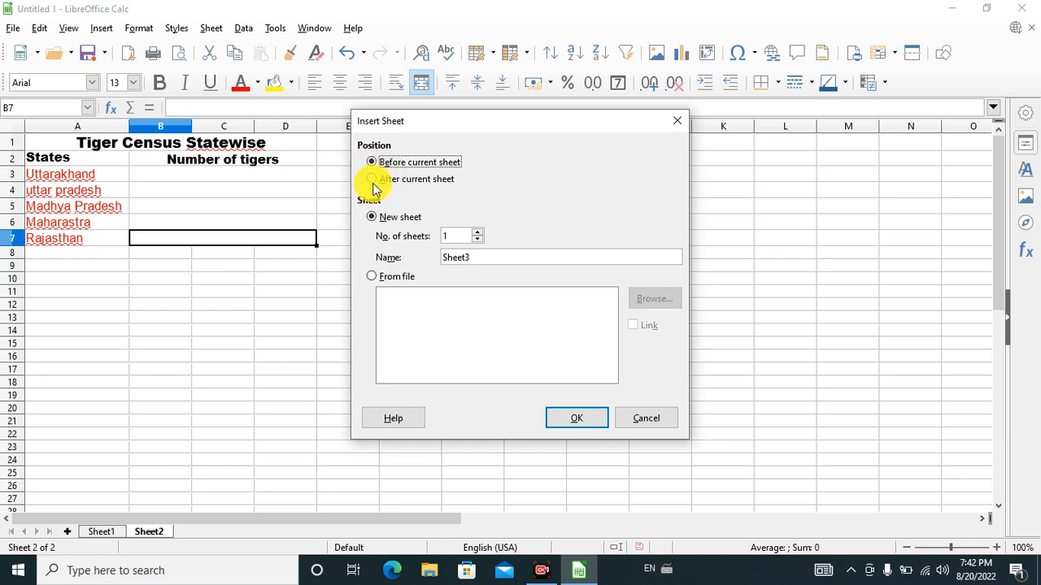
click(478, 233)
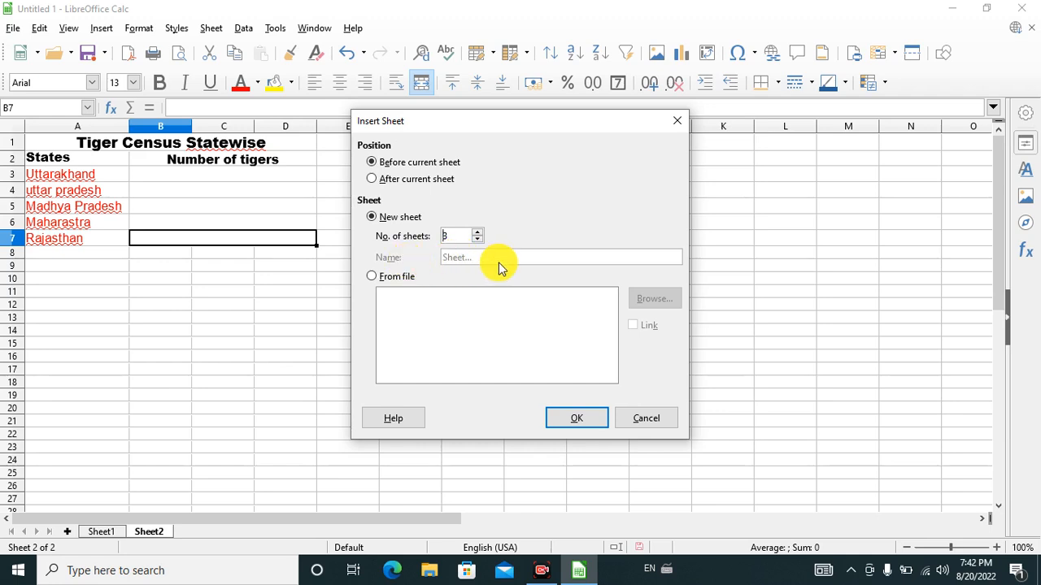
click(372, 180)
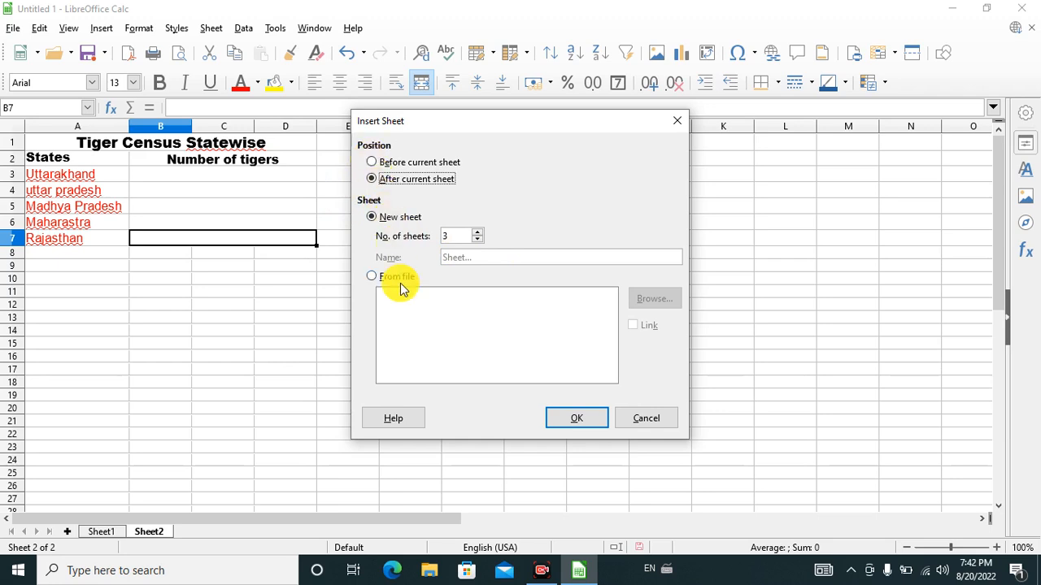
click(572, 418)
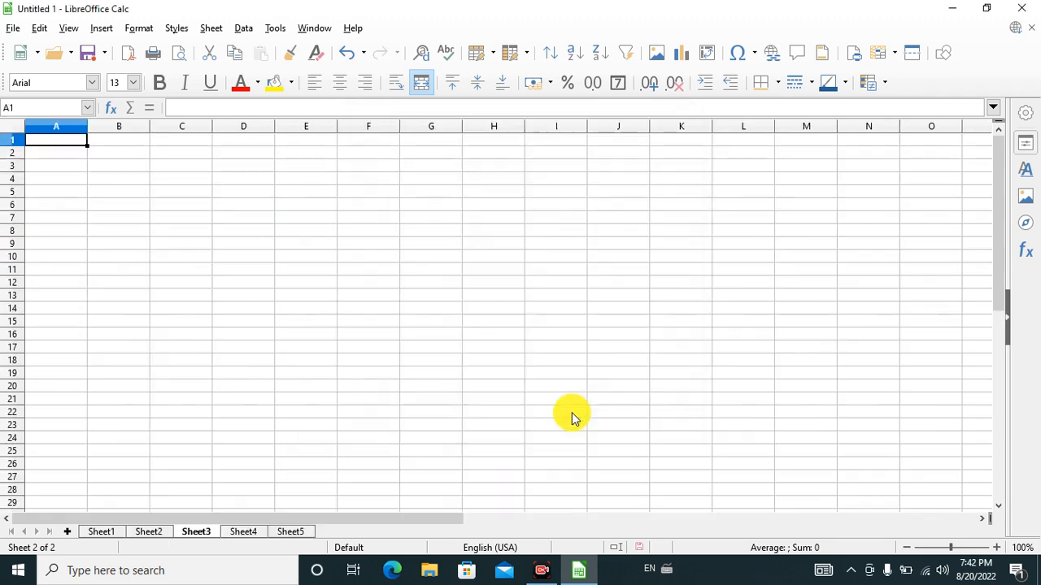
click(264, 531)
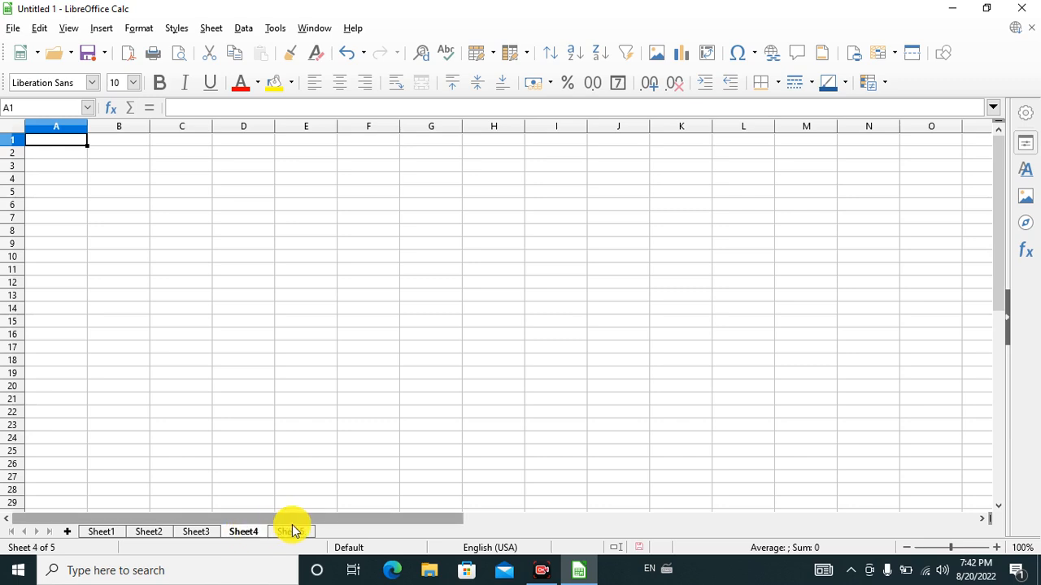
Delete the three blank sheets Sheet3, Sheet4 and Sheet5 one after another
right_click(204, 532)
click(269, 358)
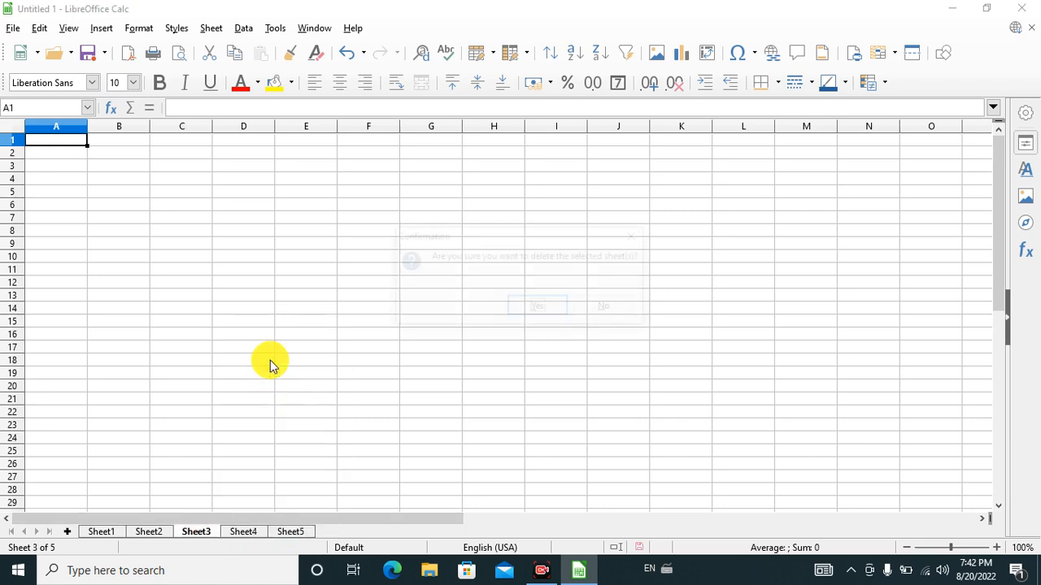
click(539, 309)
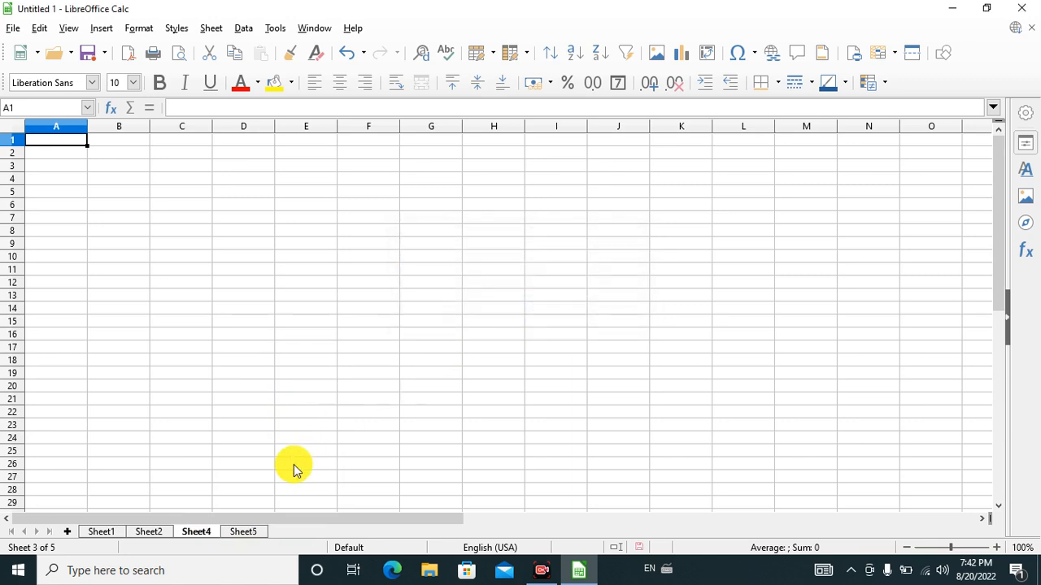
right_click(199, 533)
click(279, 368)
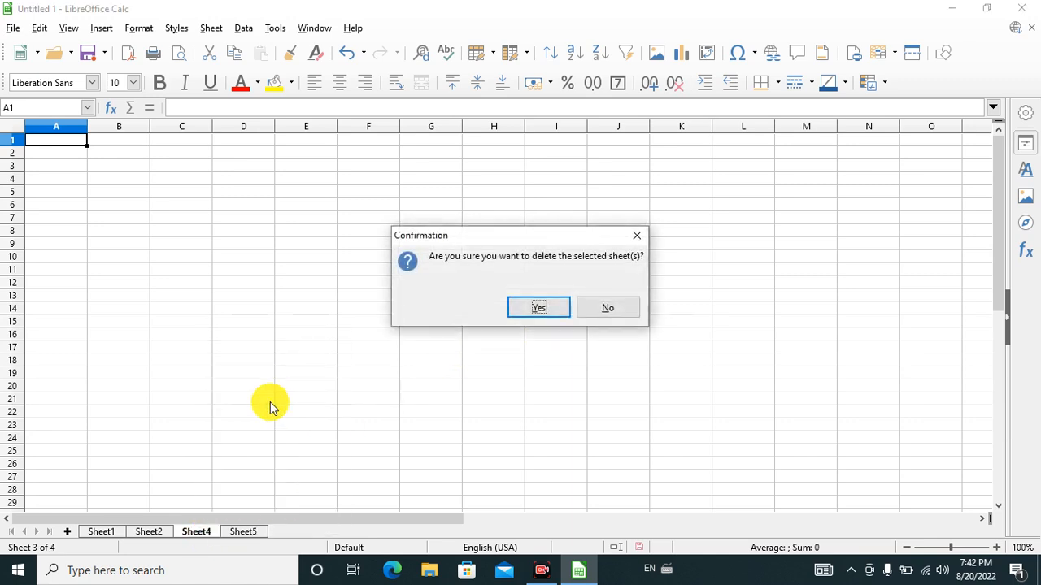
click(540, 309)
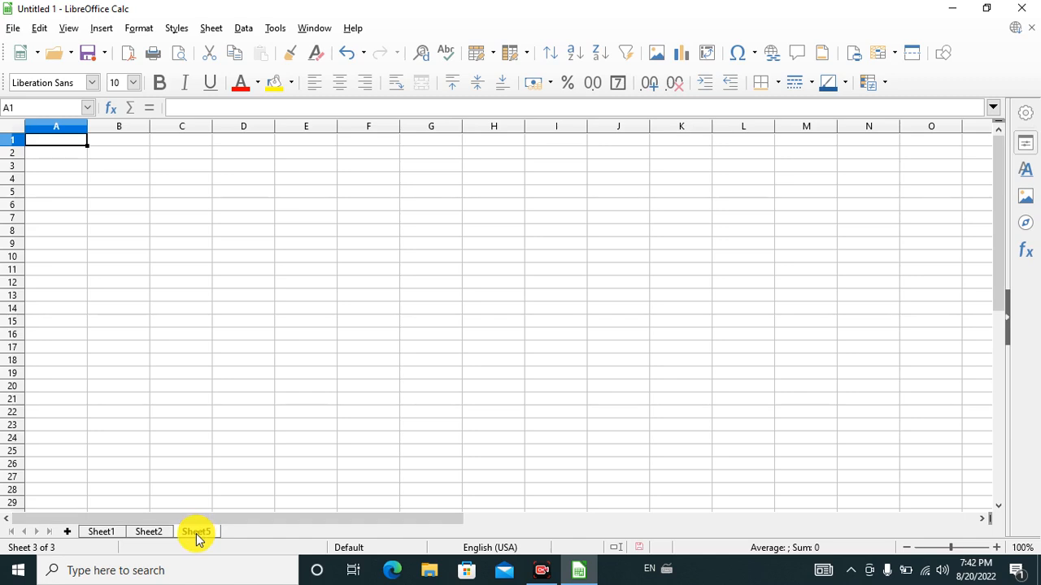
right_click(199, 532)
click(272, 366)
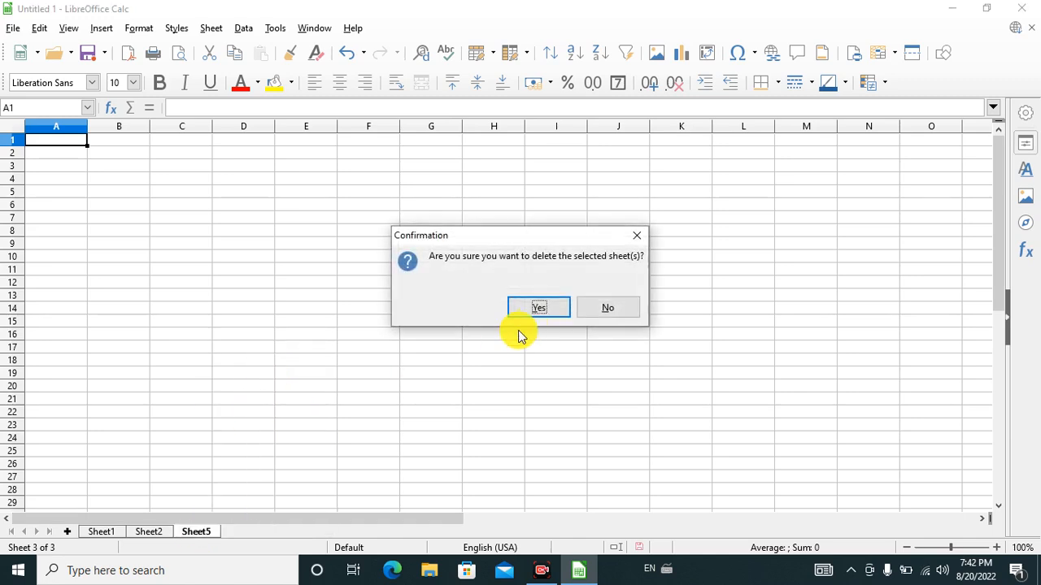
click(536, 307)
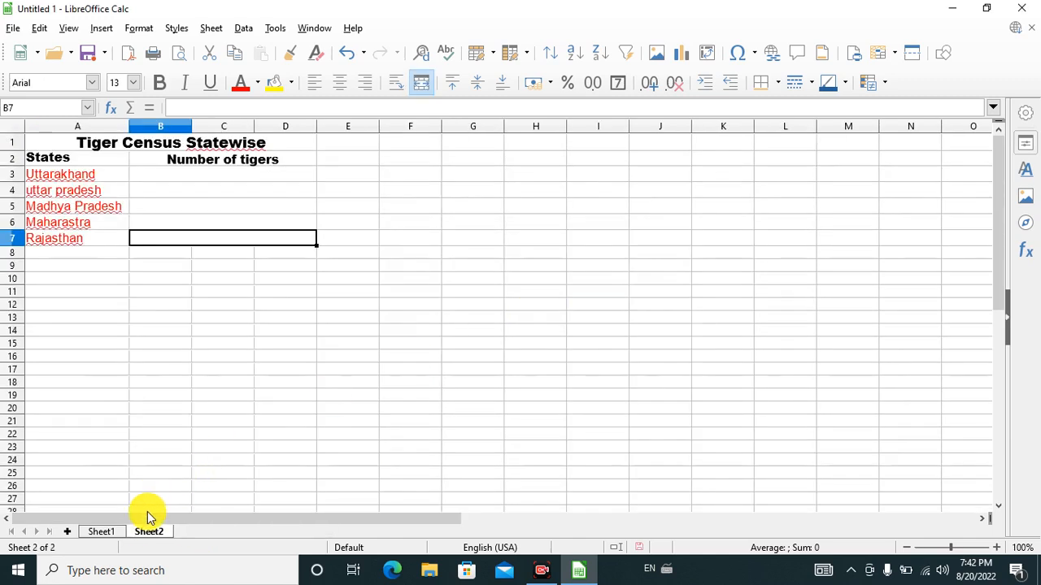
Insert two new sheets at once before the current sheet, Sheet2
right_click(190, 537)
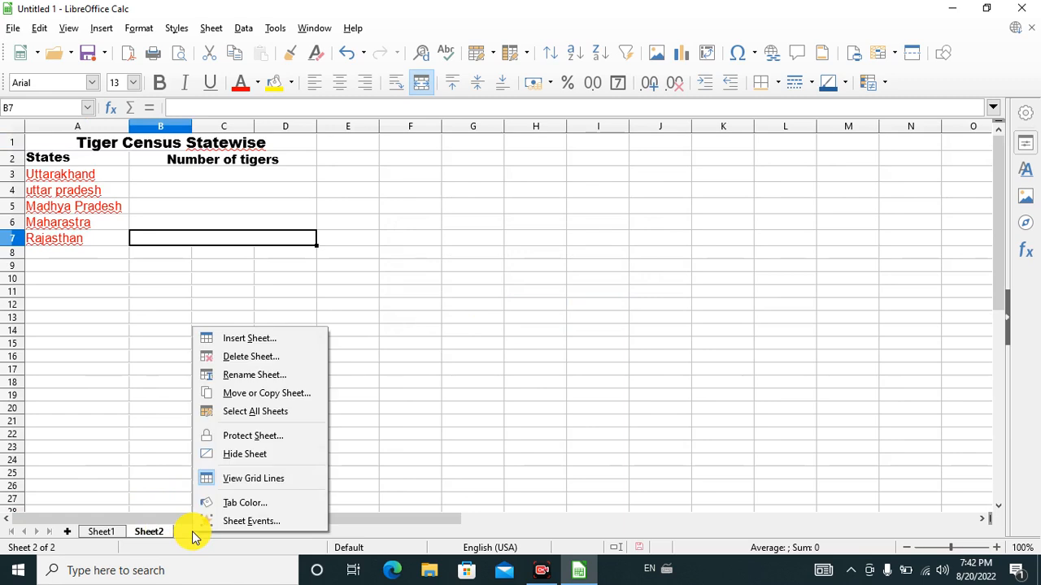
click(266, 340)
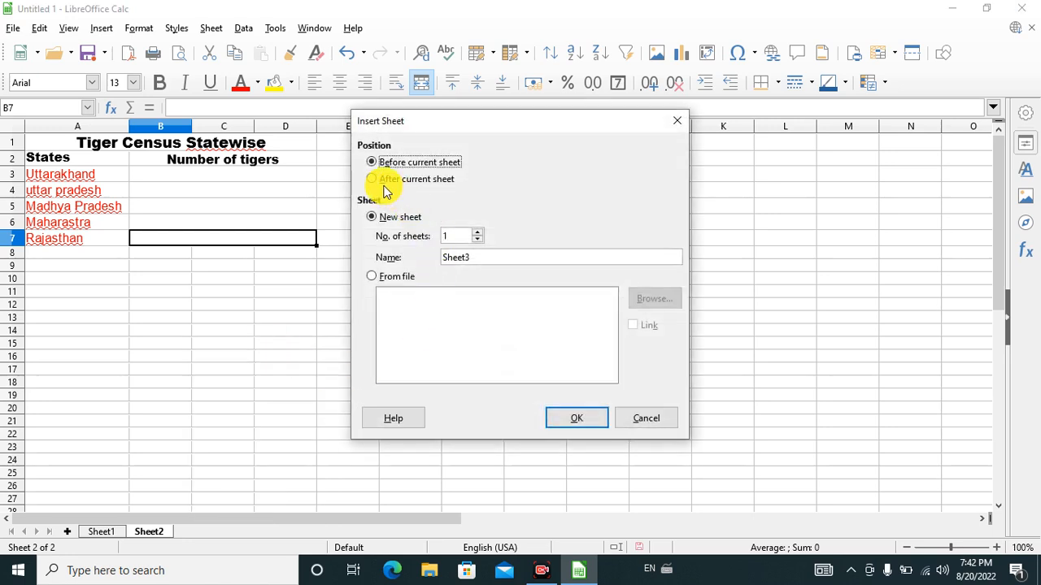
click(479, 233)
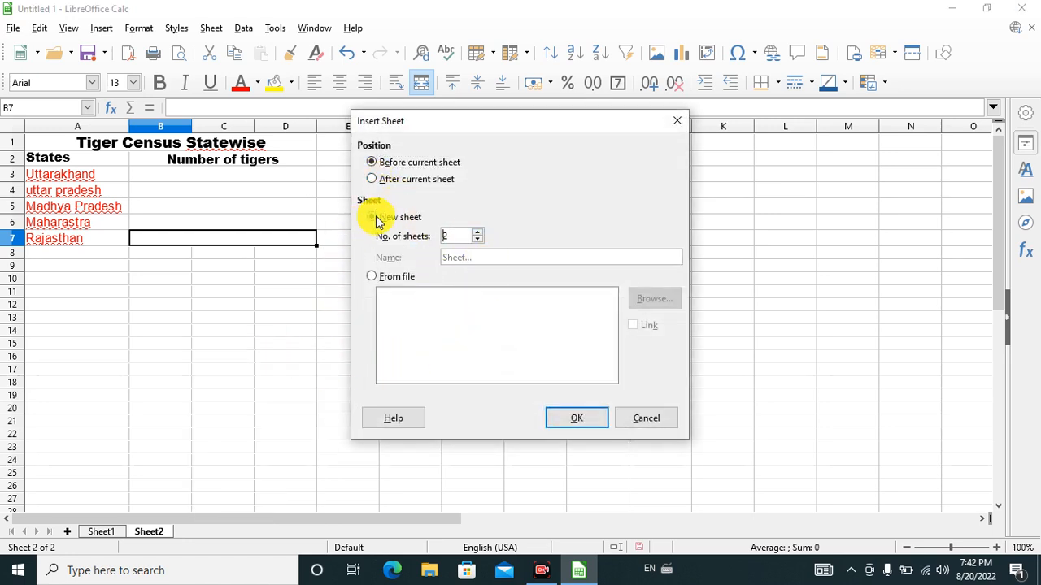
click(594, 420)
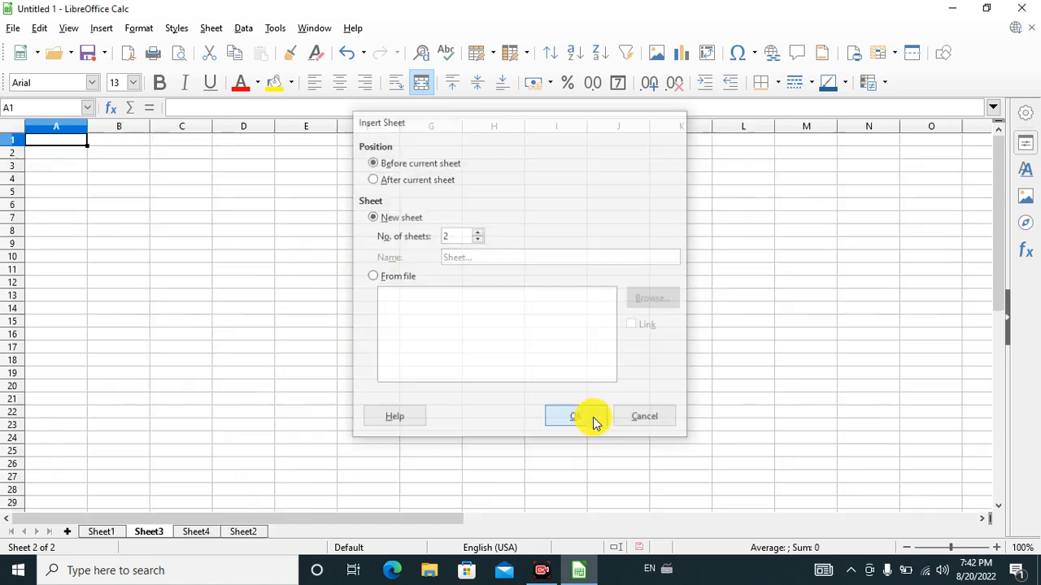
Look through Sheet2 and the two new sheets, Sheet3 and Sheet4, to check their order and contents
click(244, 533)
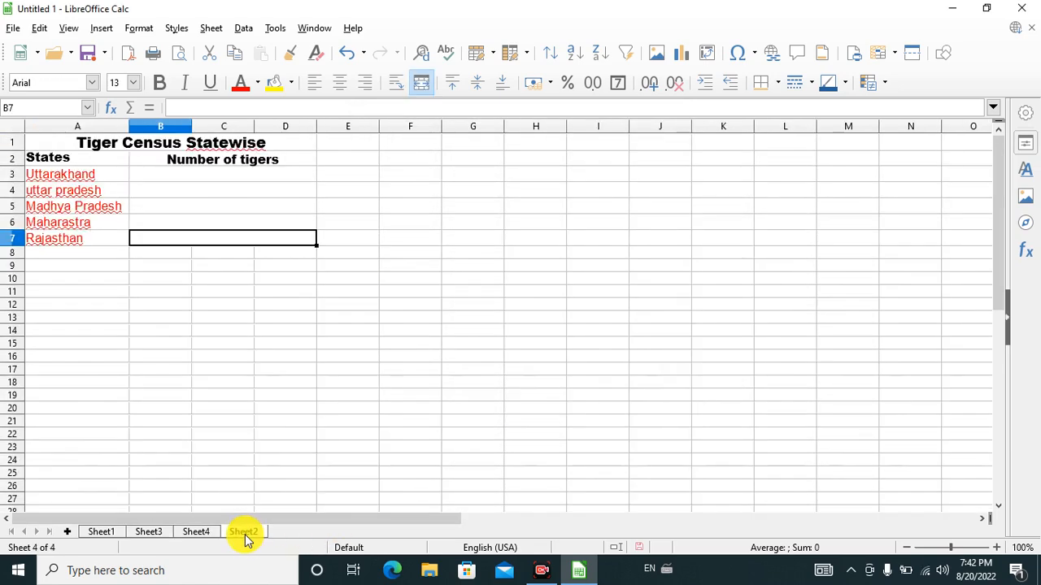
click(153, 534)
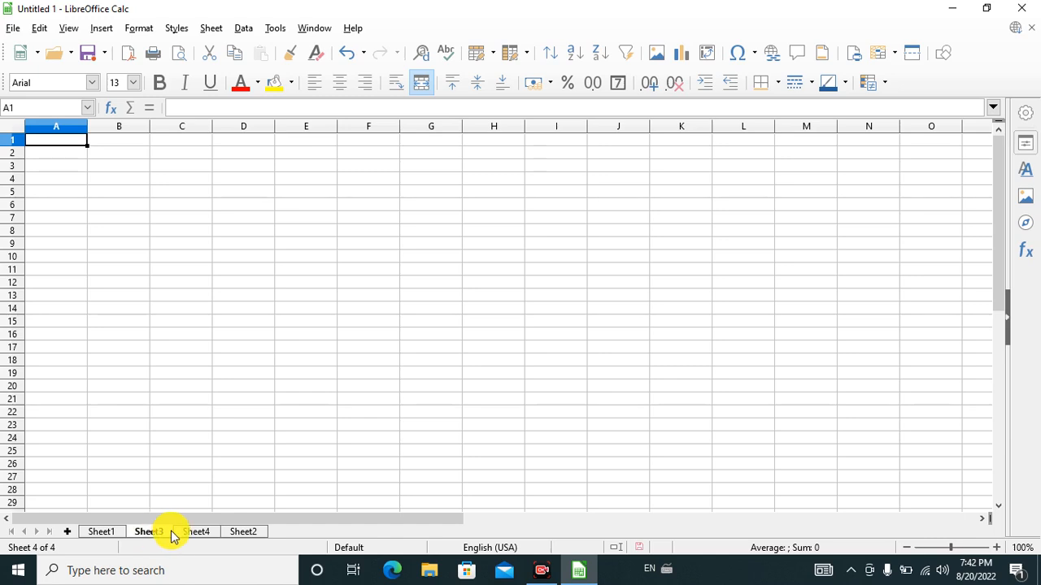
click(195, 535)
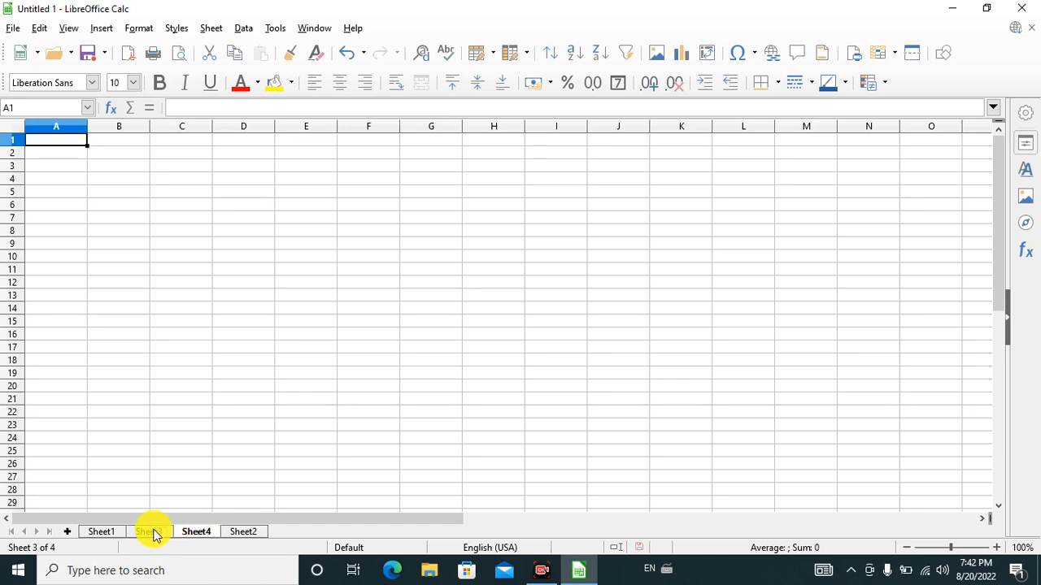
click(166, 533)
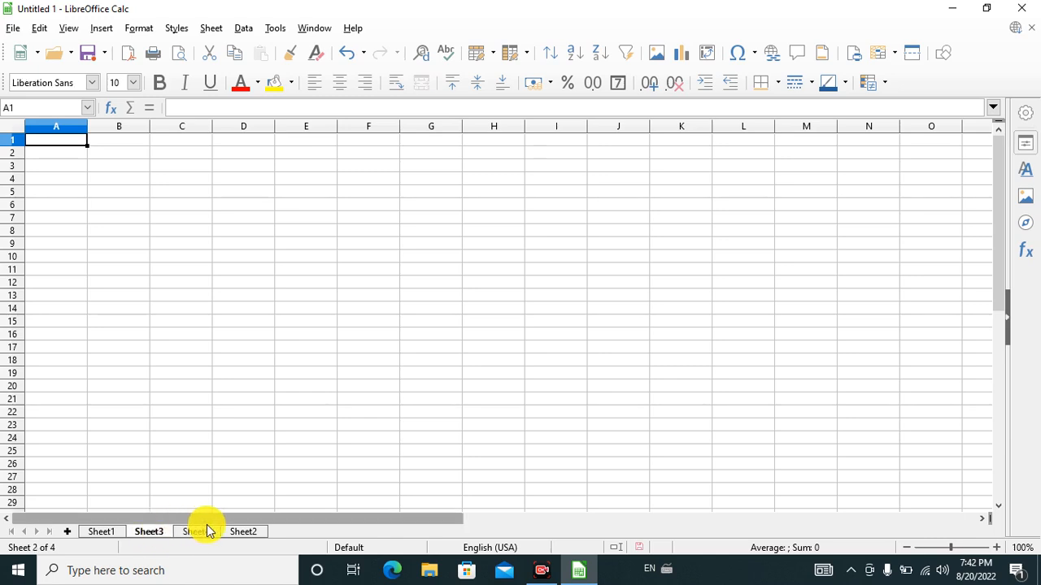
click(202, 533)
click(213, 536)
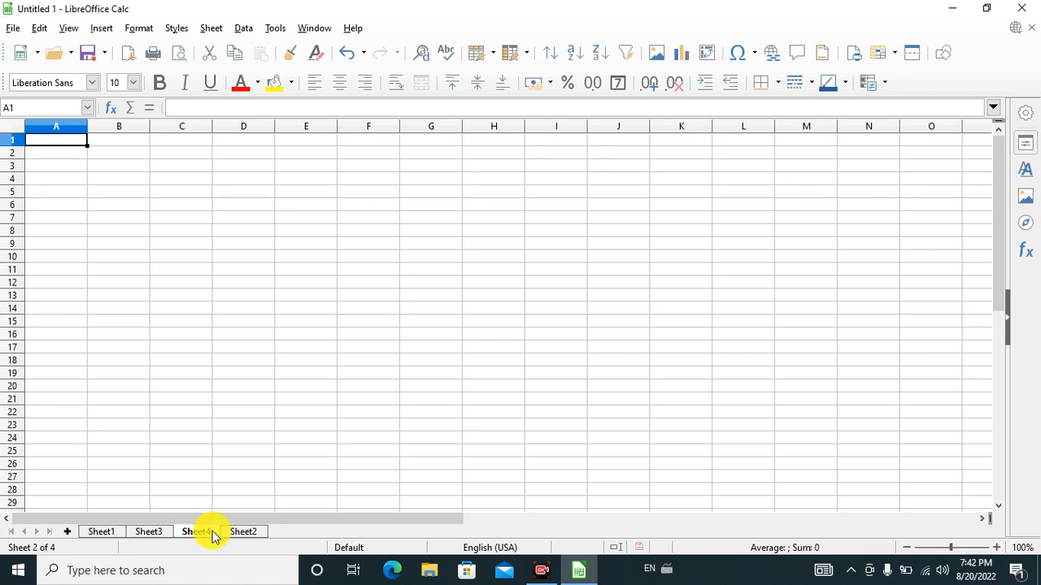
click(155, 536)
click(185, 535)
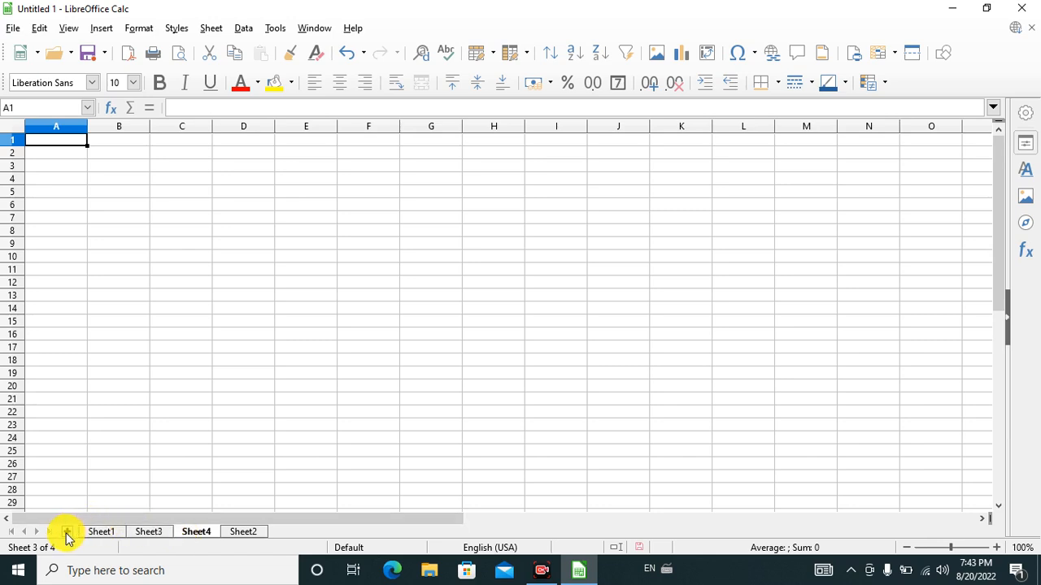
Delete the blank sheets Sheet4 and Sheet3, keeping Sheet1 and Sheet2
right_click(203, 532)
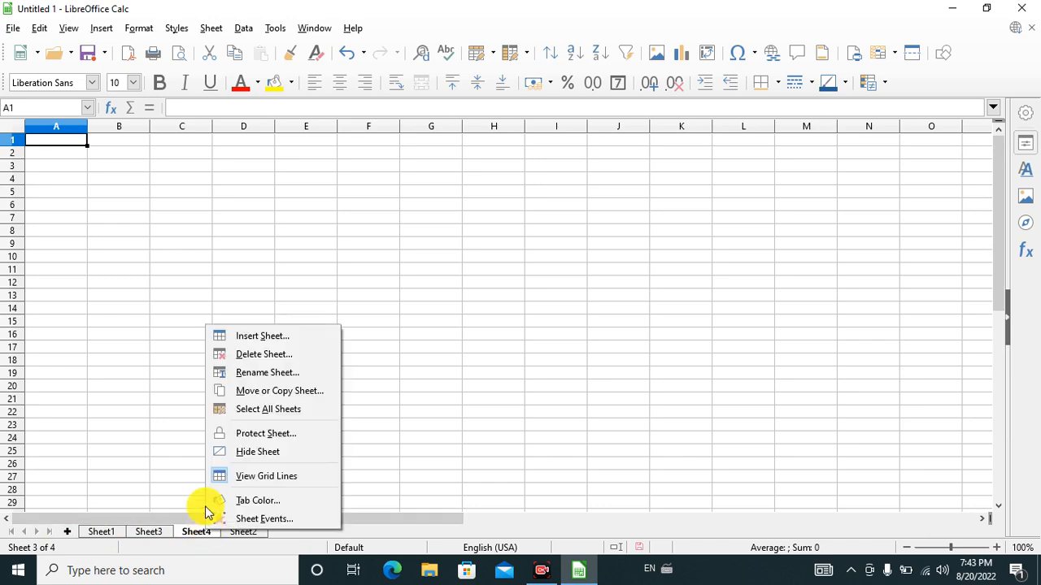
click(267, 355)
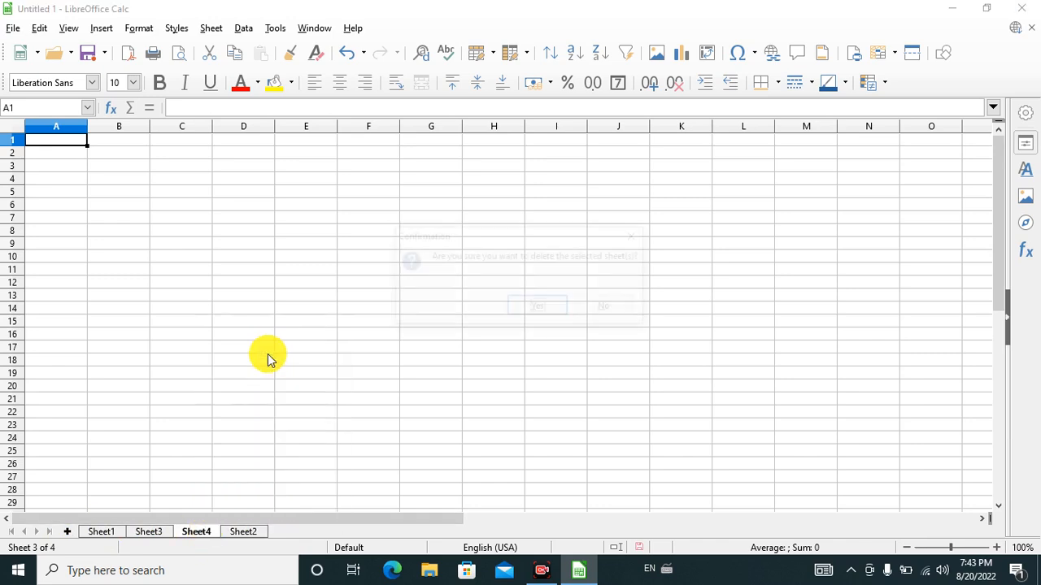
click(544, 307)
right_click(151, 531)
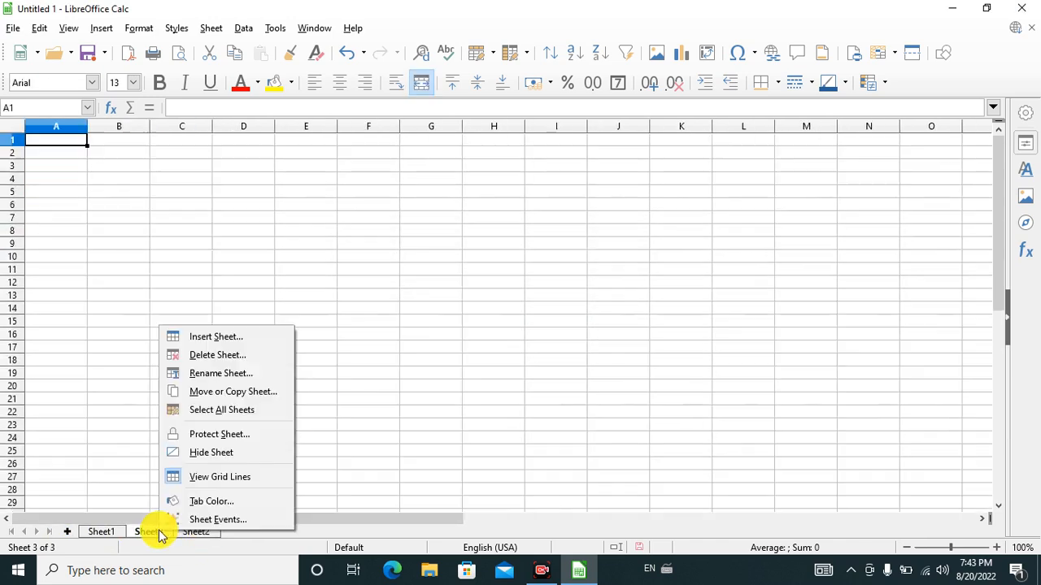
click(226, 355)
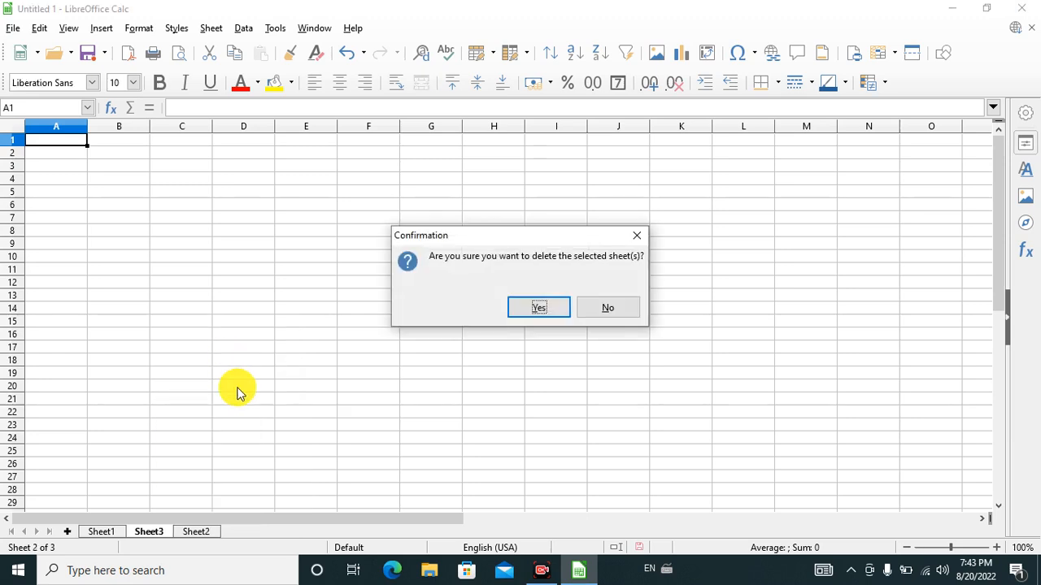
click(523, 307)
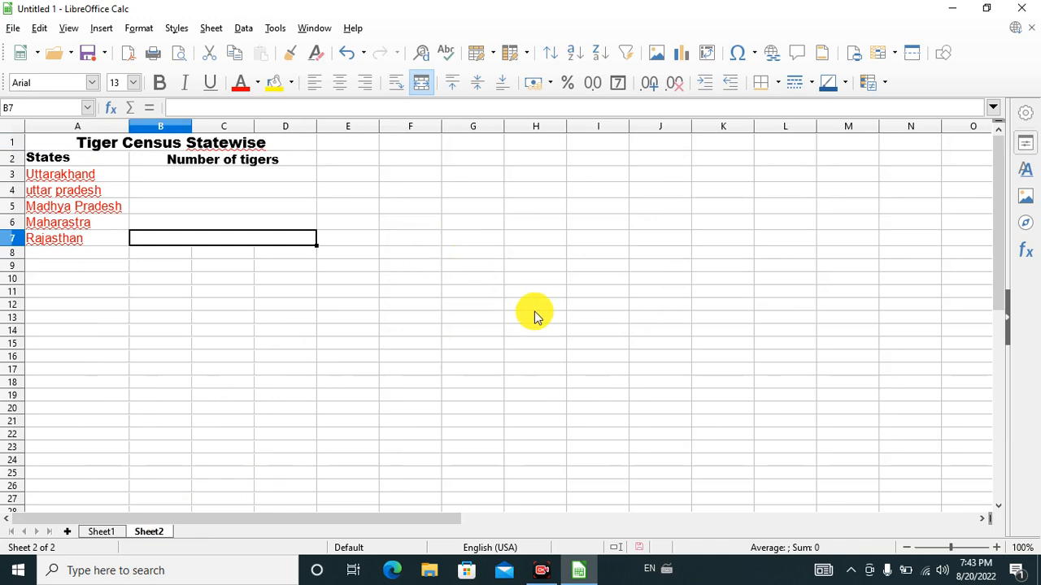
Rename Sheet2 as "tiger census"
right_click(168, 529)
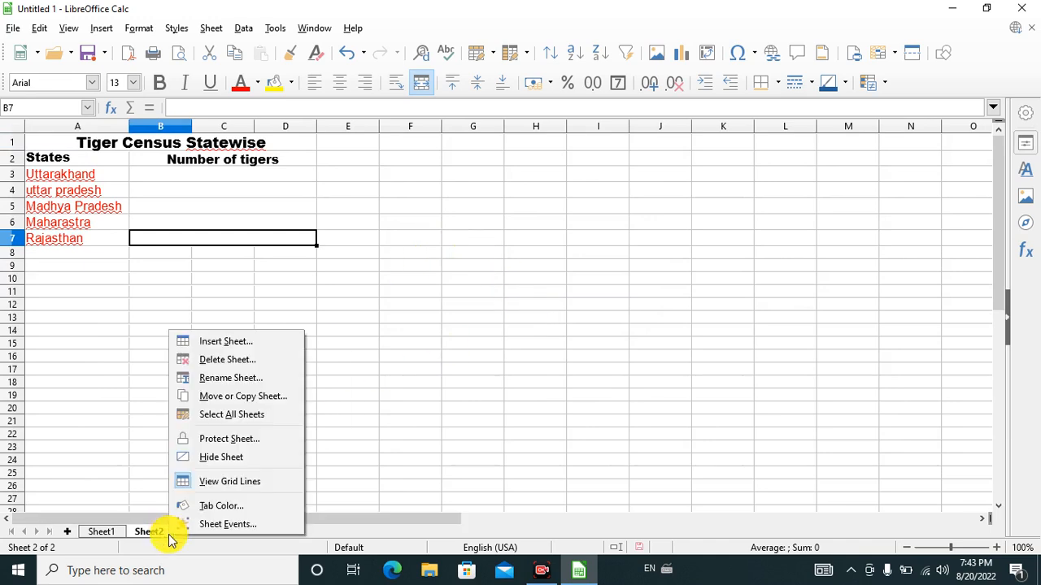
click(241, 380)
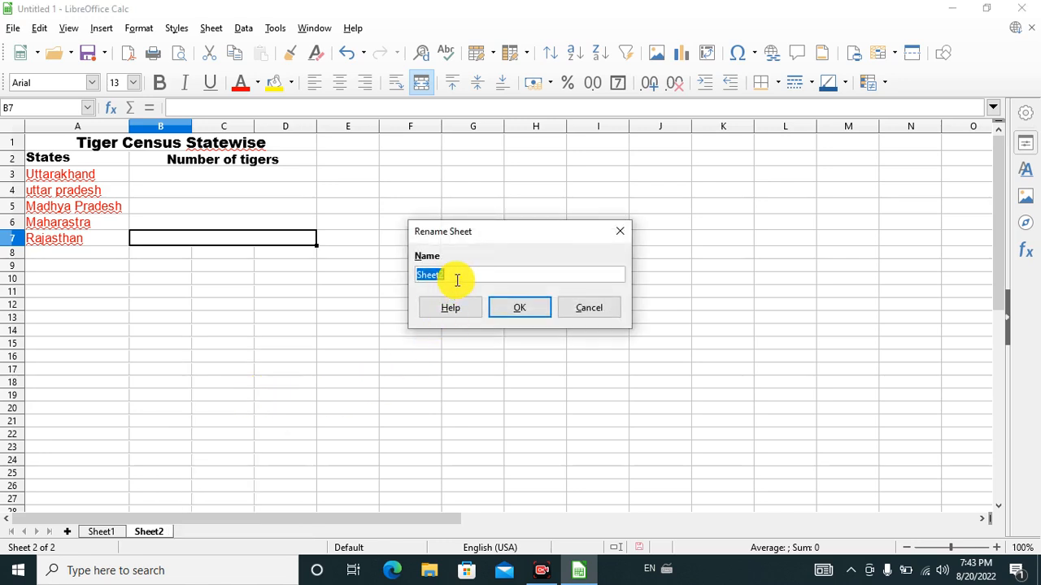
text(tiger census)
click(521, 306)
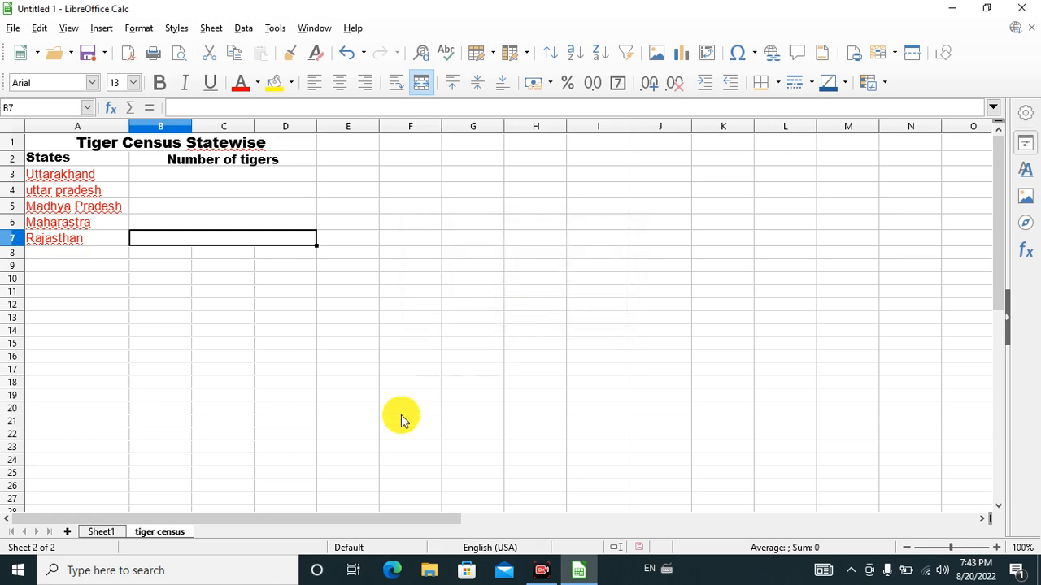
right_click(196, 532)
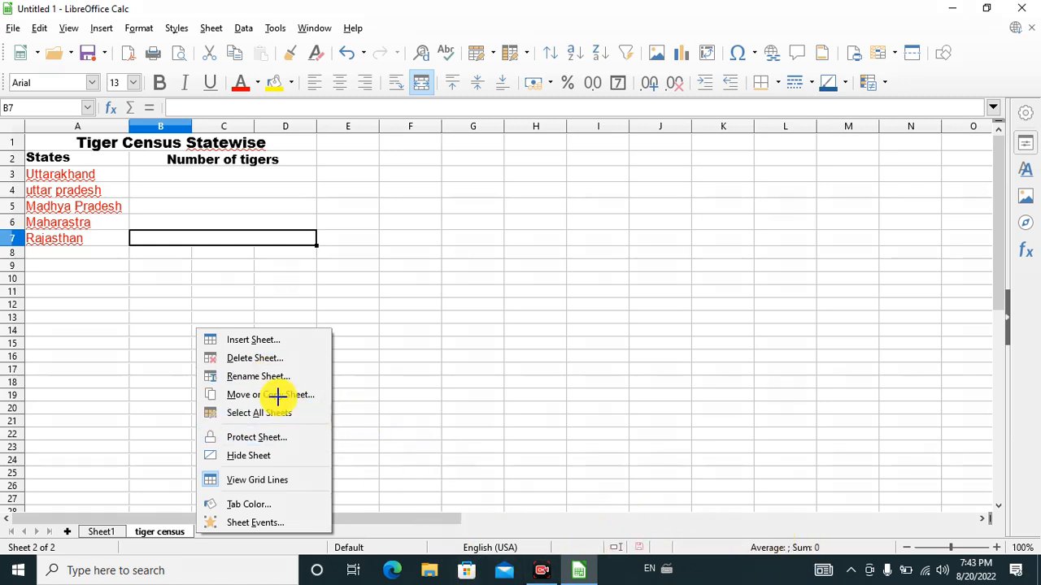
drag(149, 303, 270, 300)
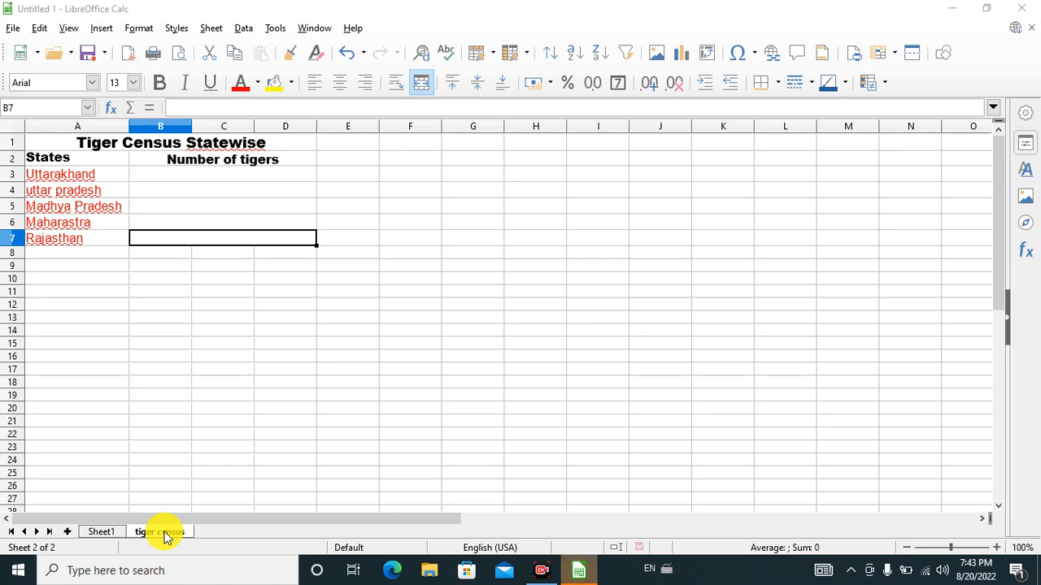
click(232, 432)
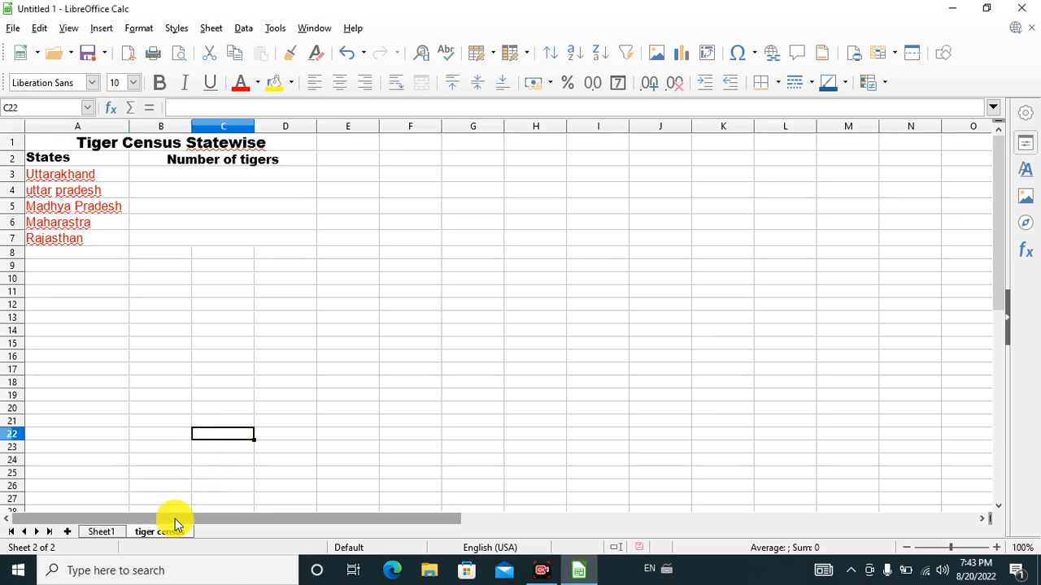
right_click(215, 535)
click(284, 373)
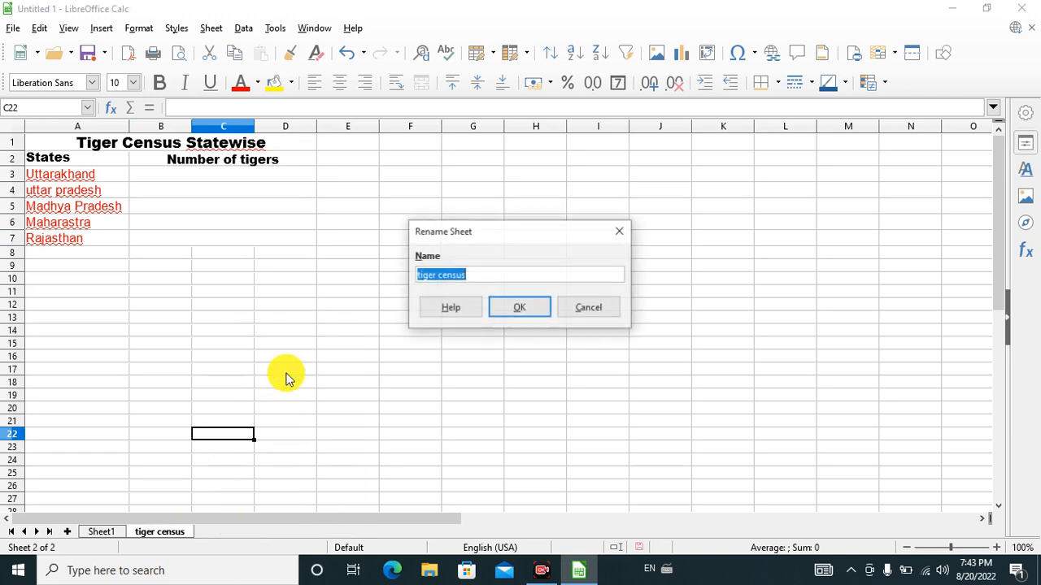
click(618, 231)
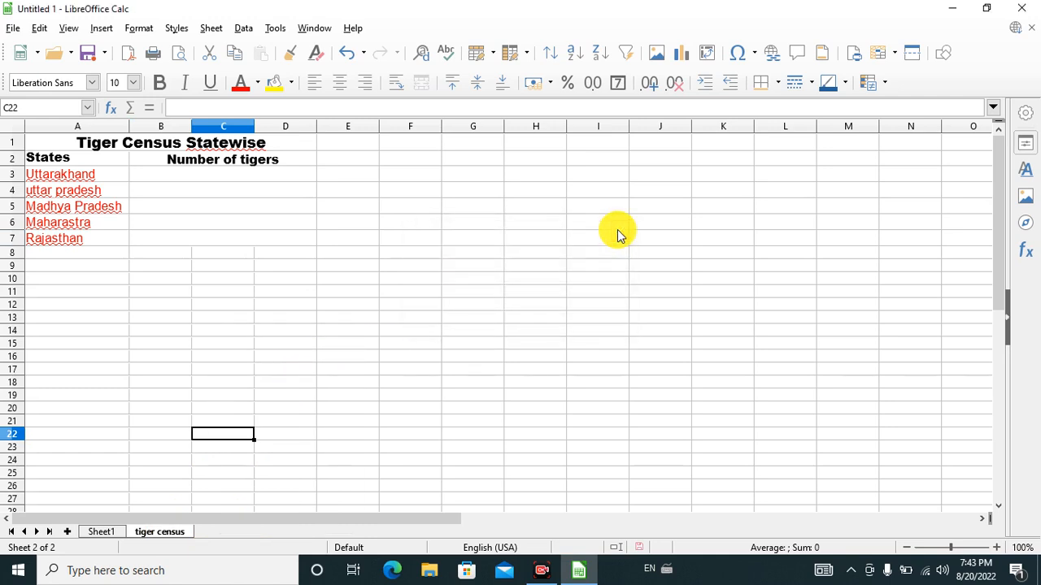
click(194, 244)
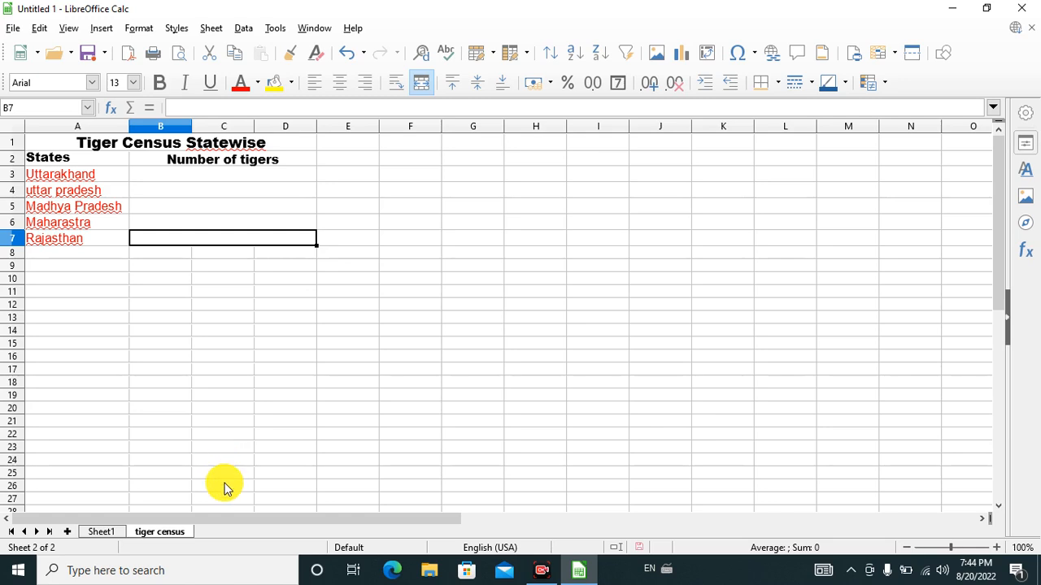
right_click(410, 341)
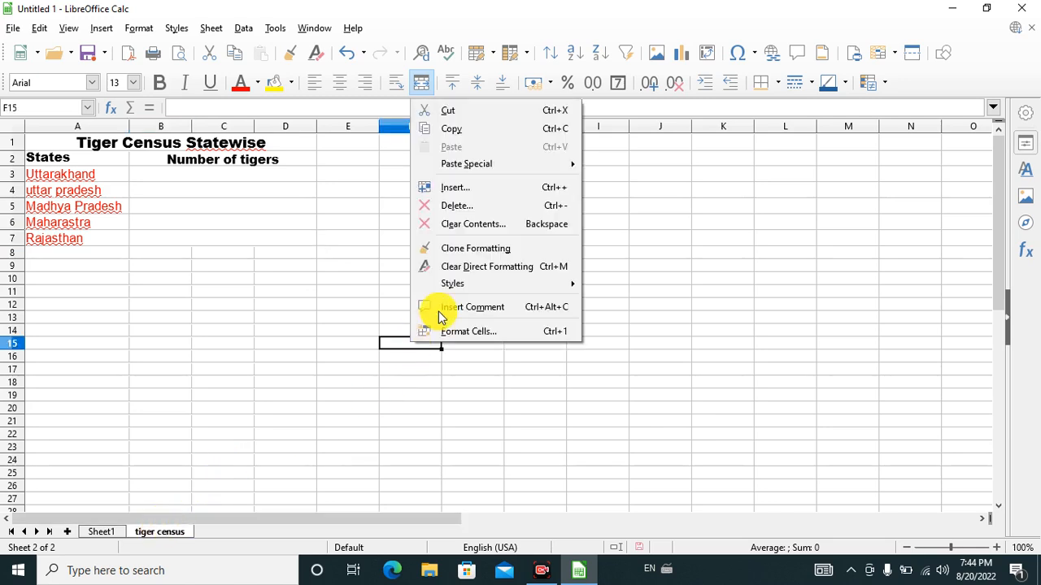
click(247, 411)
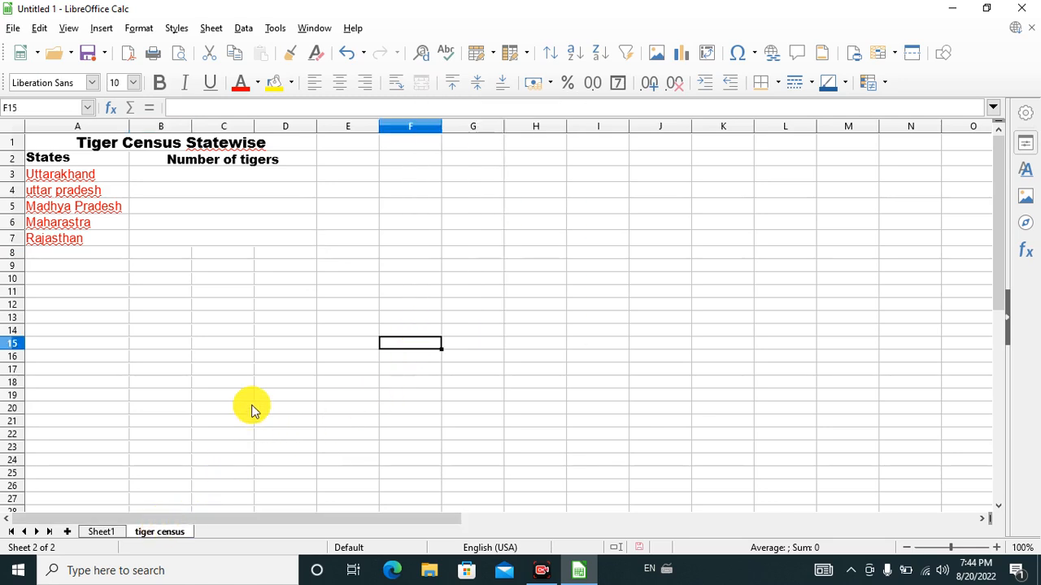
double_click(147, 533)
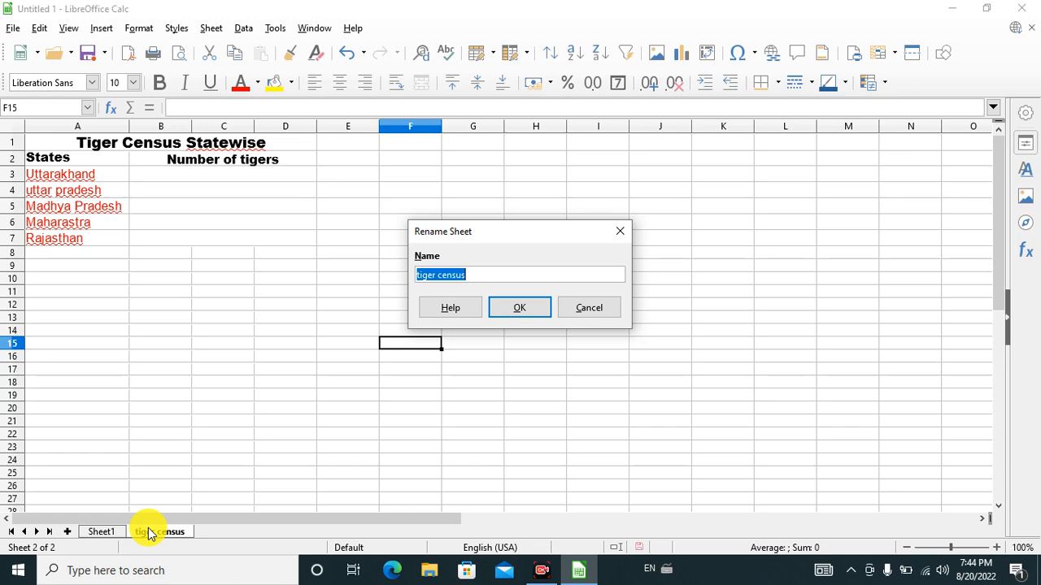
click(620, 232)
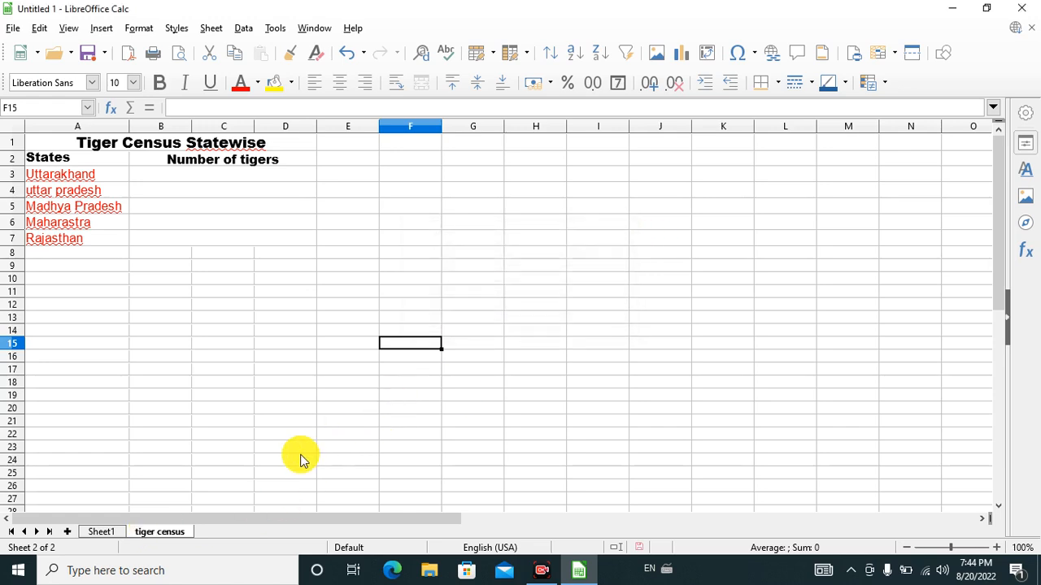
Rename Sheet1 as "tiger census 1"
double_click(102, 533)
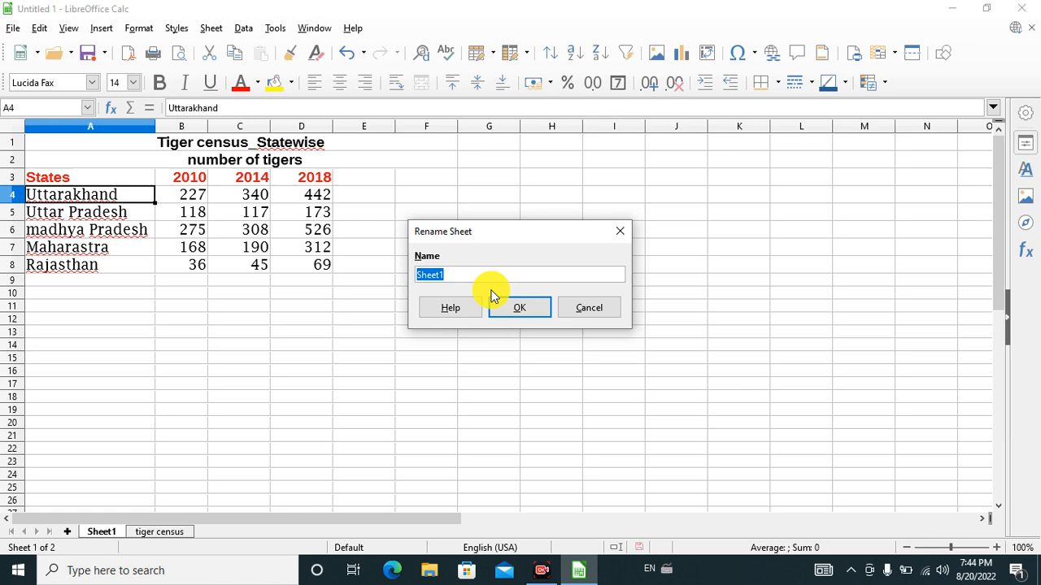
text(tiger census)
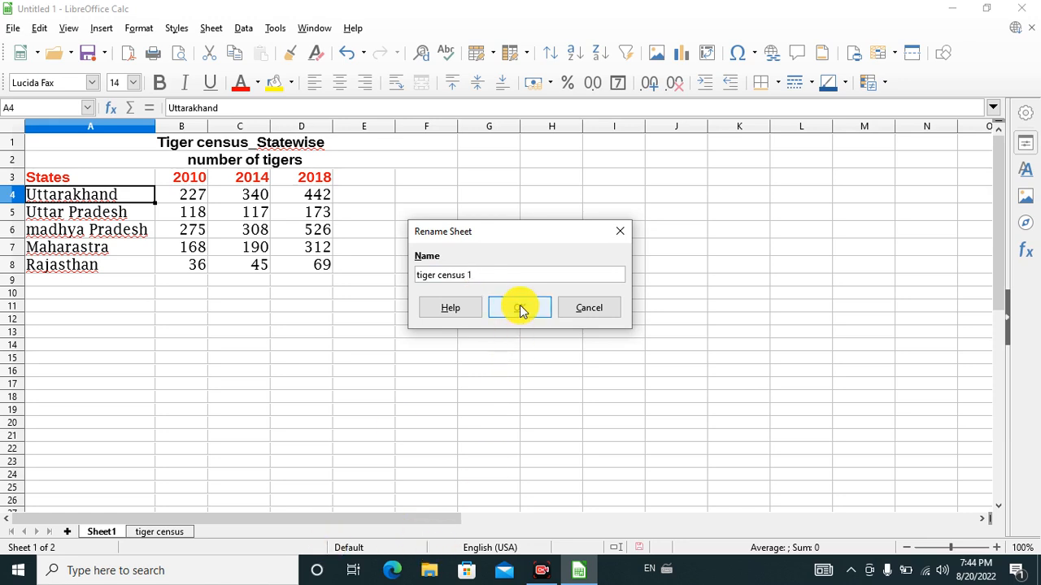
click(519, 306)
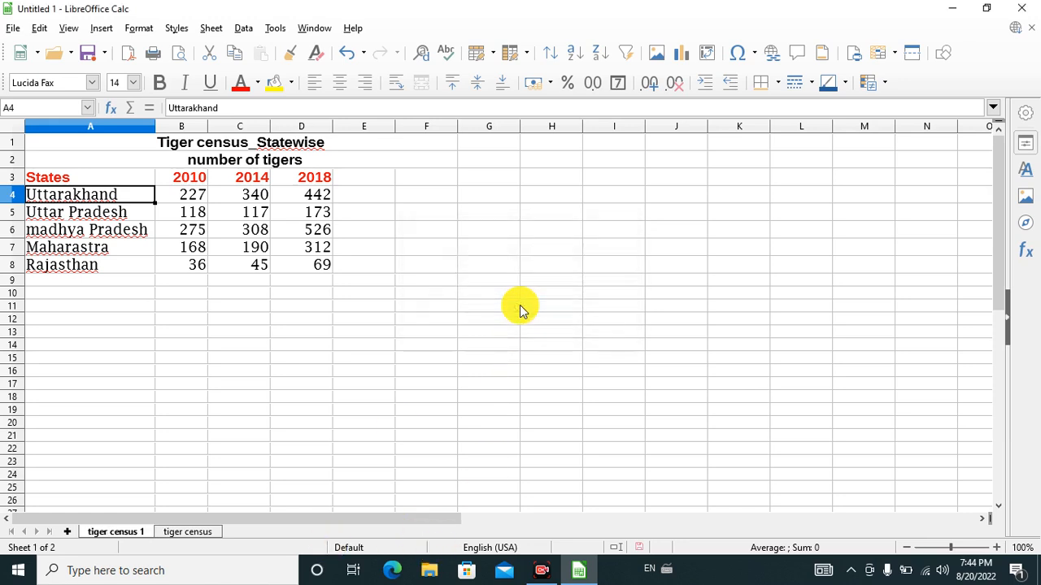
Rename the "tiger census" sheet as "tiger census 2"
click(182, 532)
double_click(183, 533)
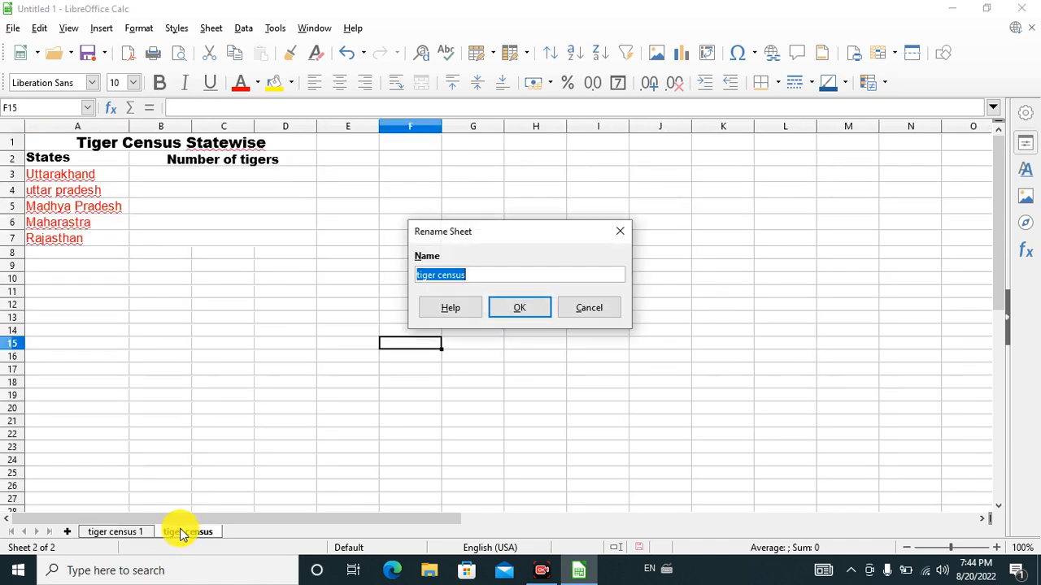
click(499, 277)
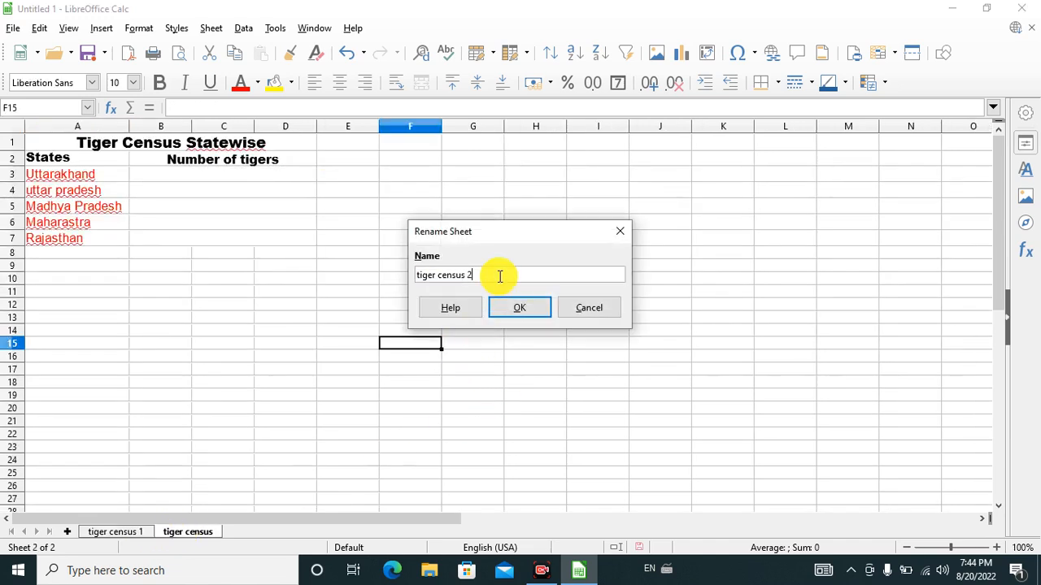
text(2)
click(504, 306)
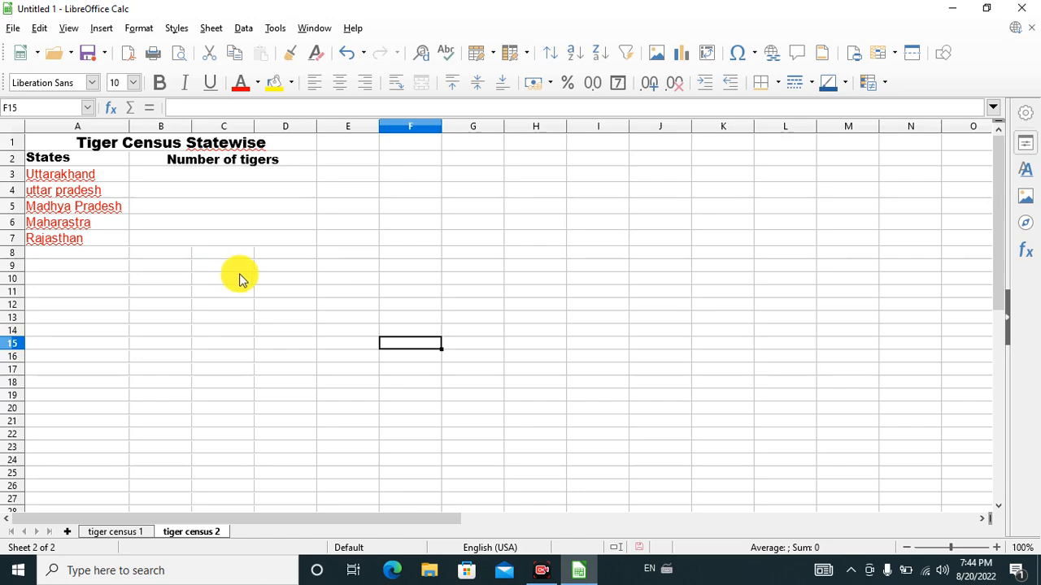
scroll(230, 263, down, 5)
scroll(230, 264, up, 5)
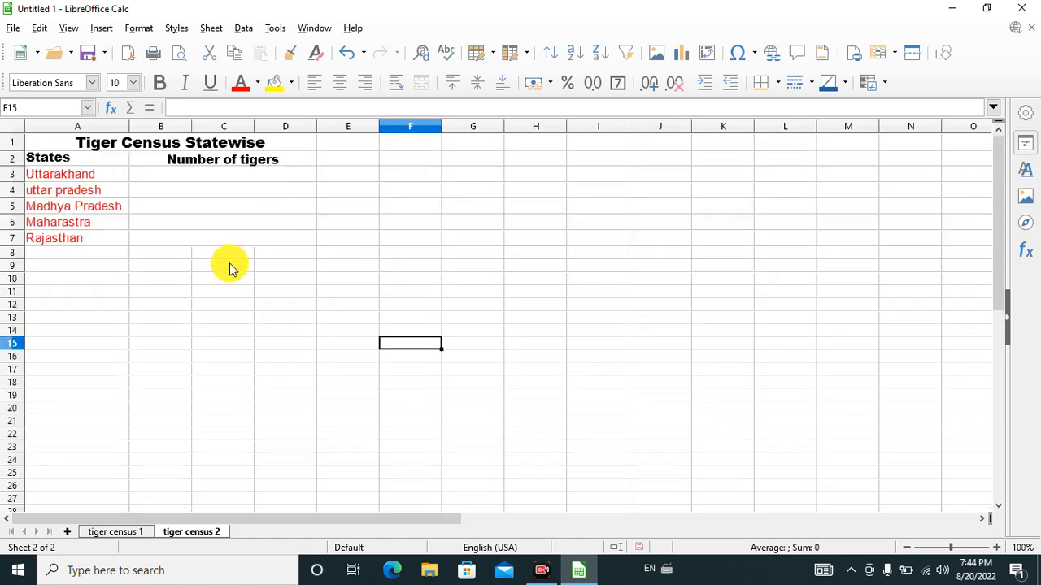
Review the Move/Copy Sheet options for the "tiger census 2" sheet, closing them without moving or copying it
scroll(229, 262, down, 5)
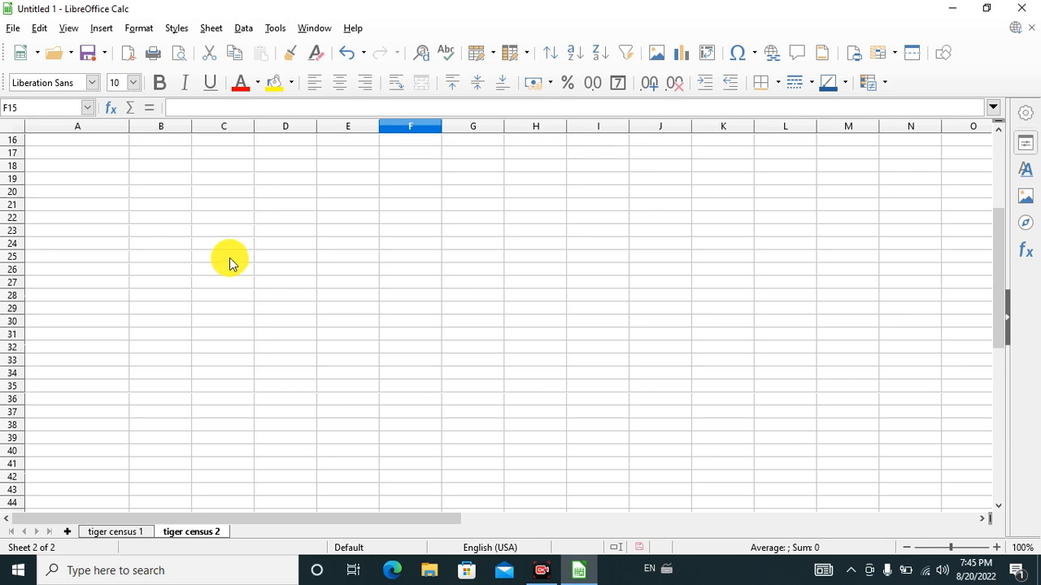
scroll(230, 258, up, 5)
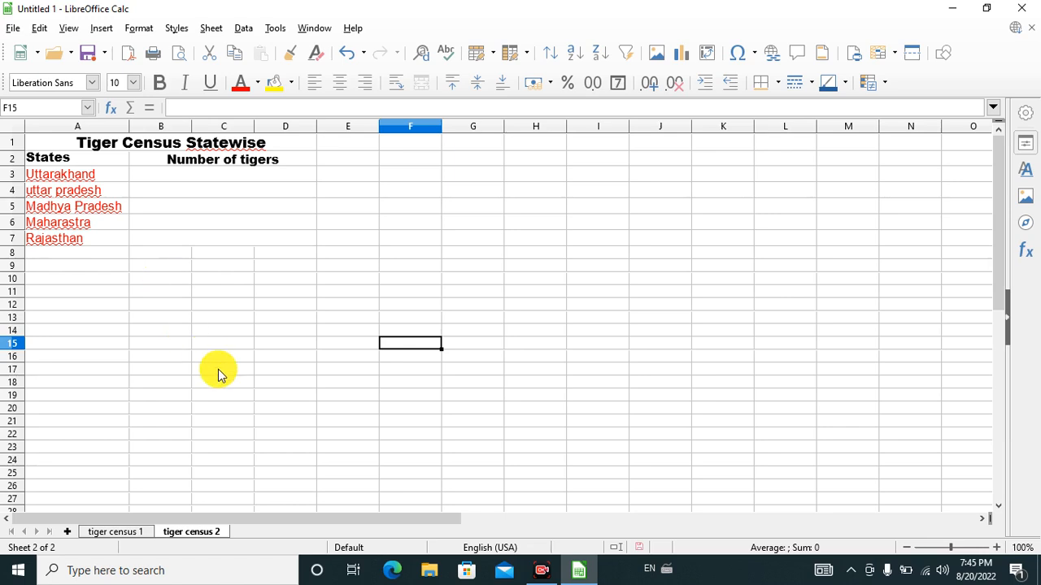
right_click(187, 535)
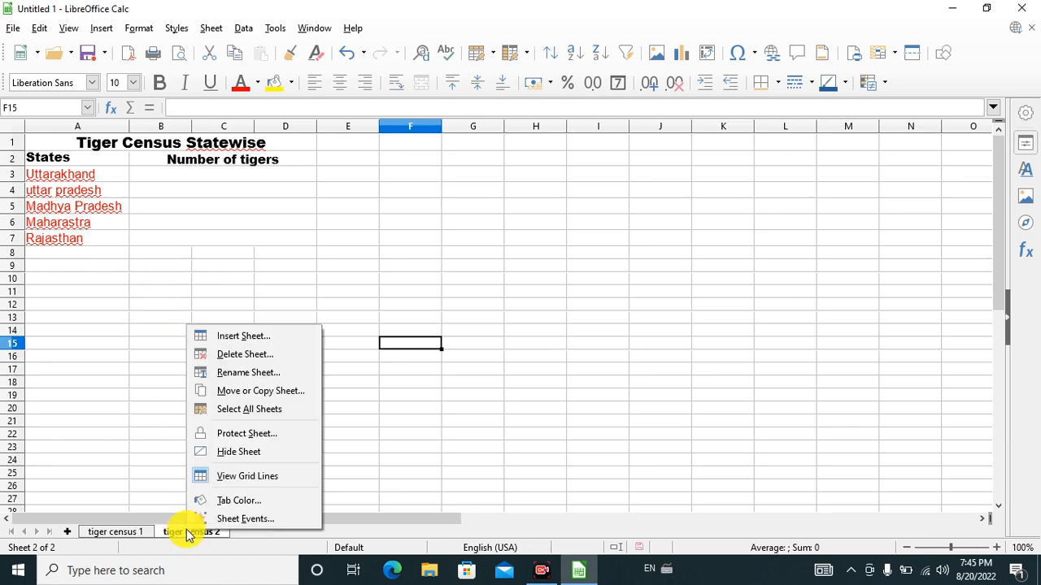
click(246, 393)
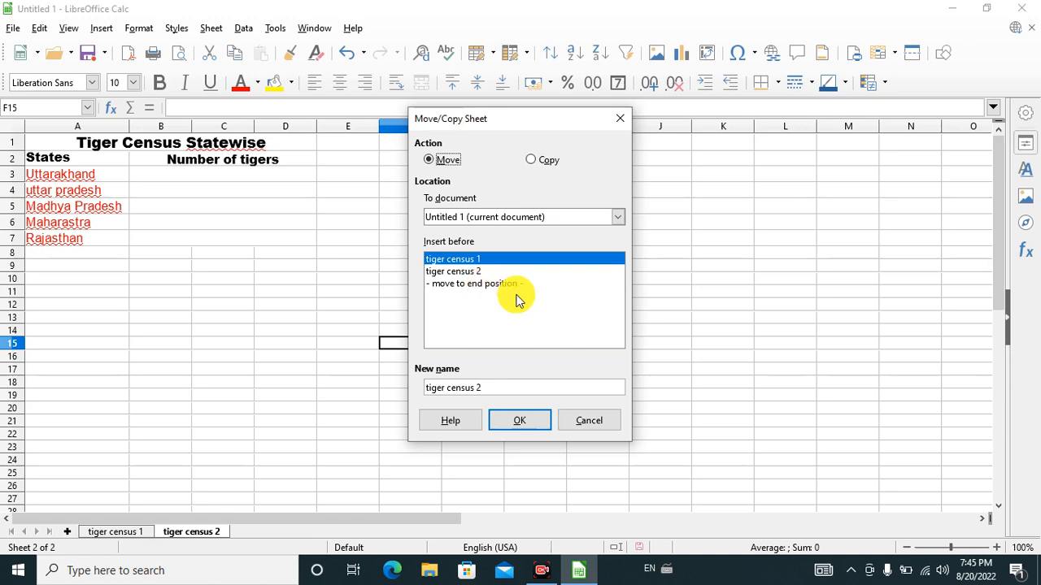
click(587, 421)
right_click(288, 268)
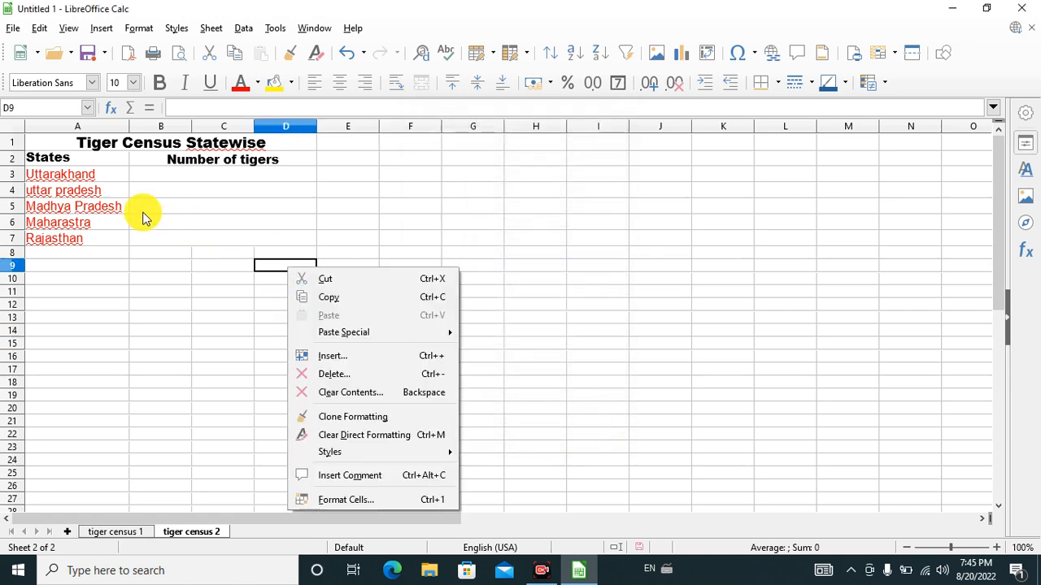
click(481, 268)
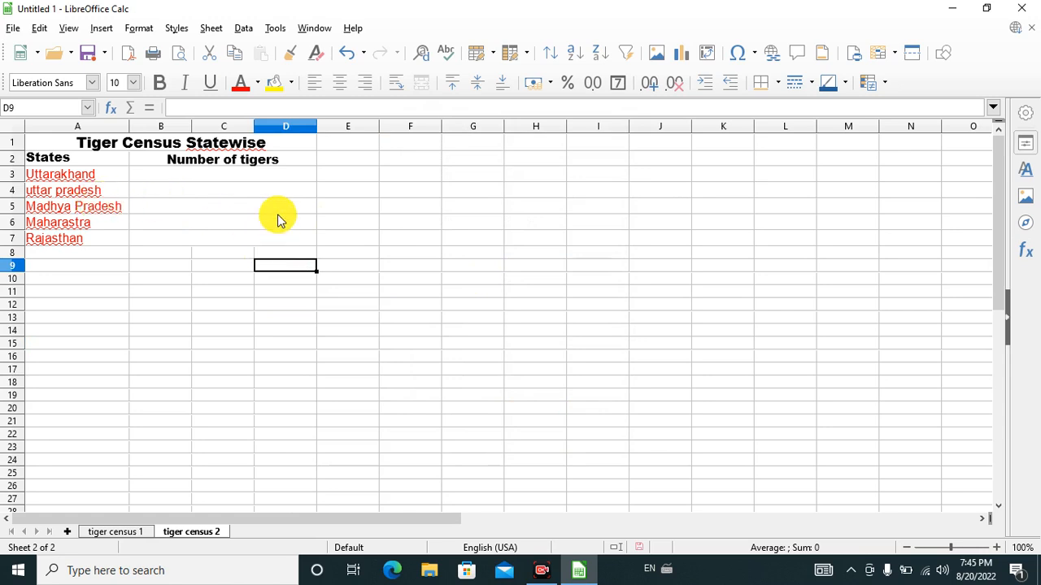
scroll(277, 214, down, 5)
scroll(278, 214, up, 5)
right_click(380, 257)
click(577, 227)
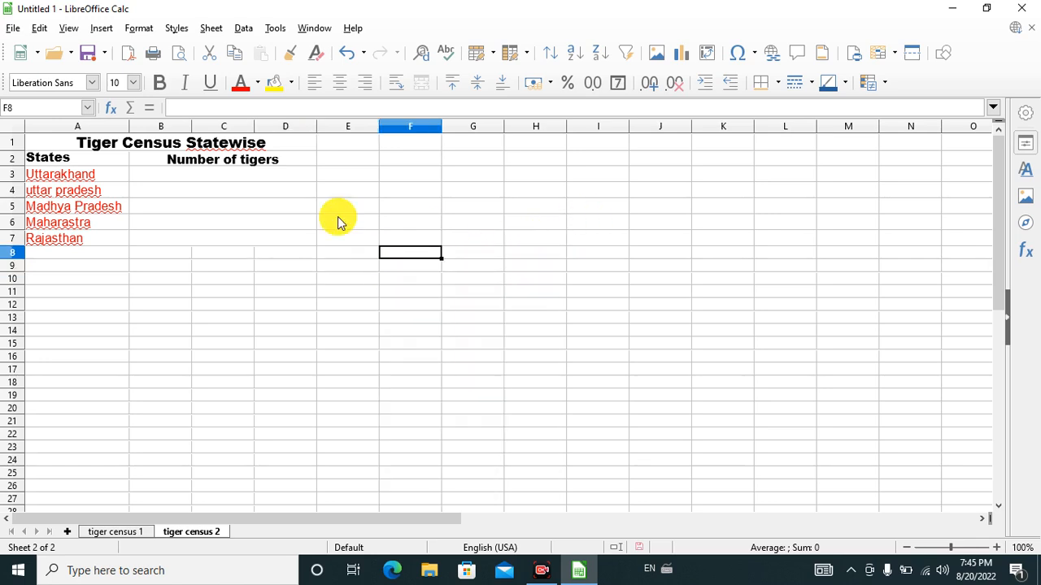
right_click(300, 301)
click(559, 256)
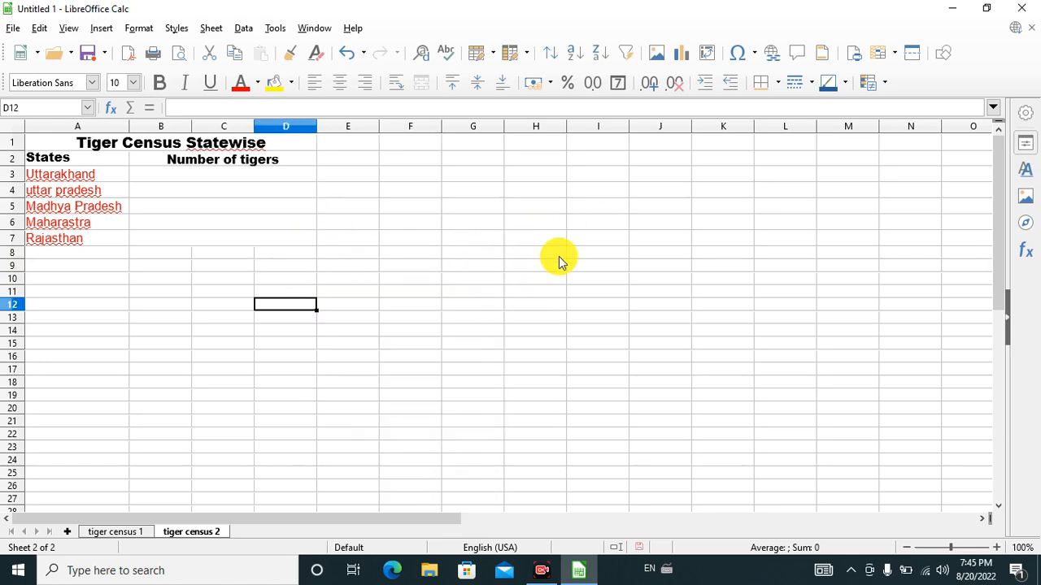
Review the Insert Cells options for cell D8 on the "tiger census 2" sheet without inserting anything
right_click(294, 253)
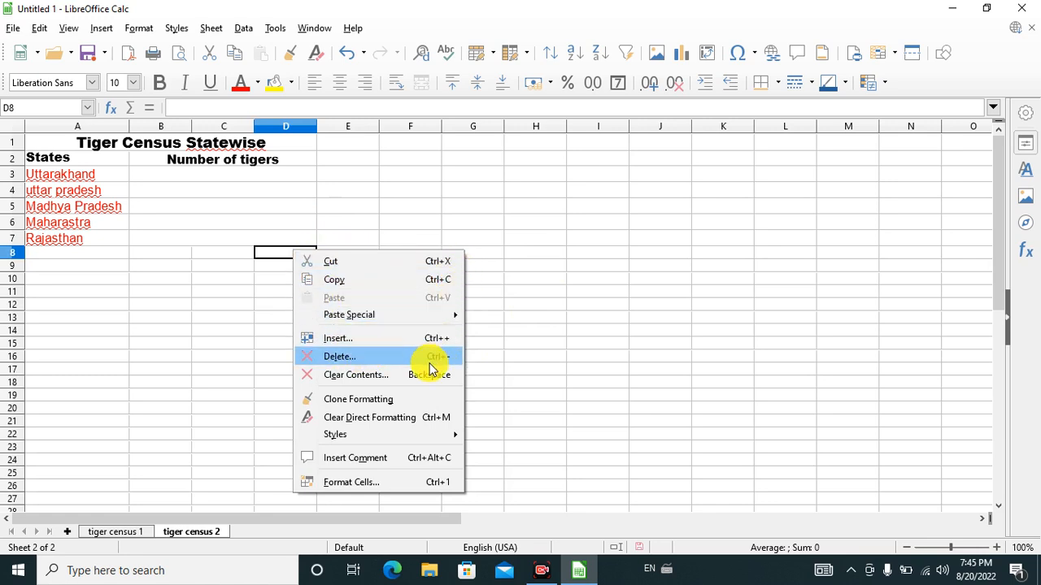
click(330, 340)
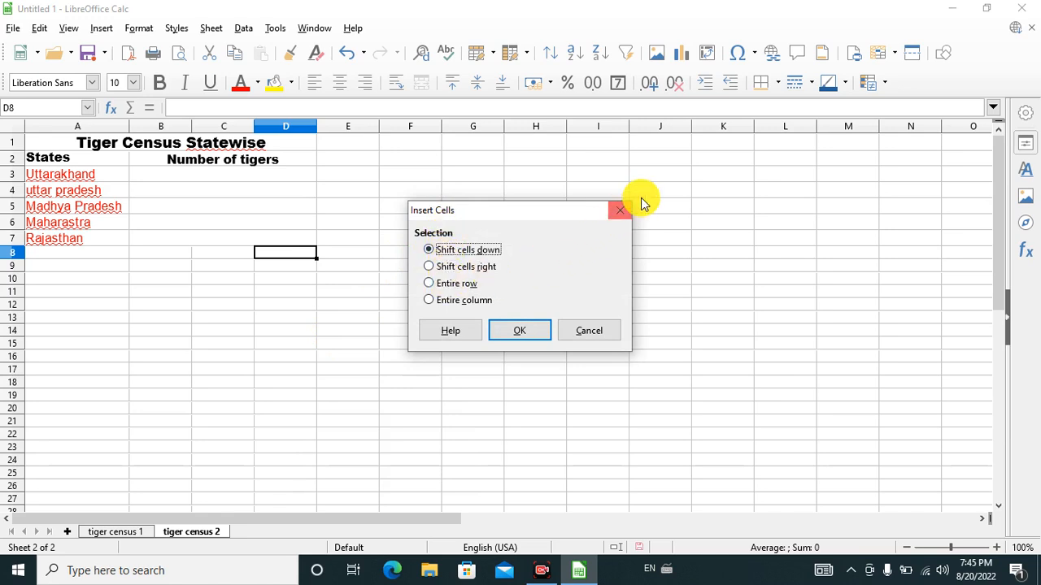
click(620, 210)
right_click(345, 343)
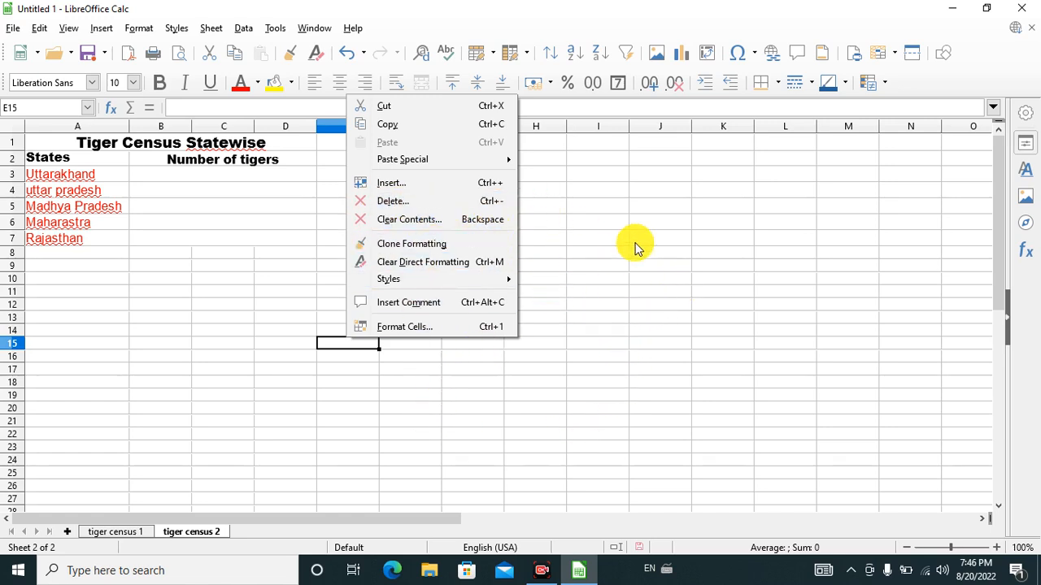
click(622, 218)
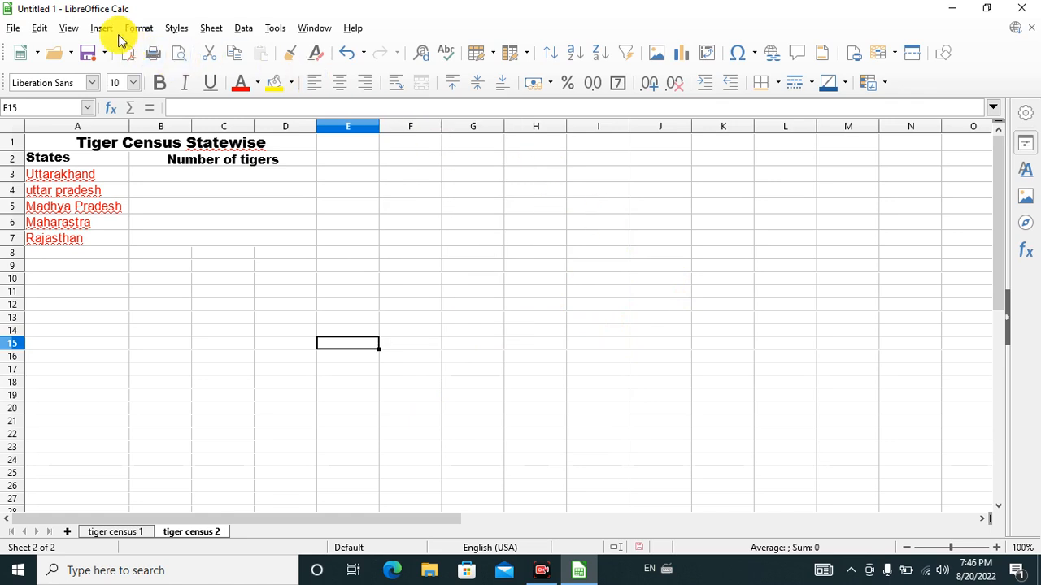
Switch to the "tiger census 1" sheet to view its statewise table of tiger numbers
click(114, 533)
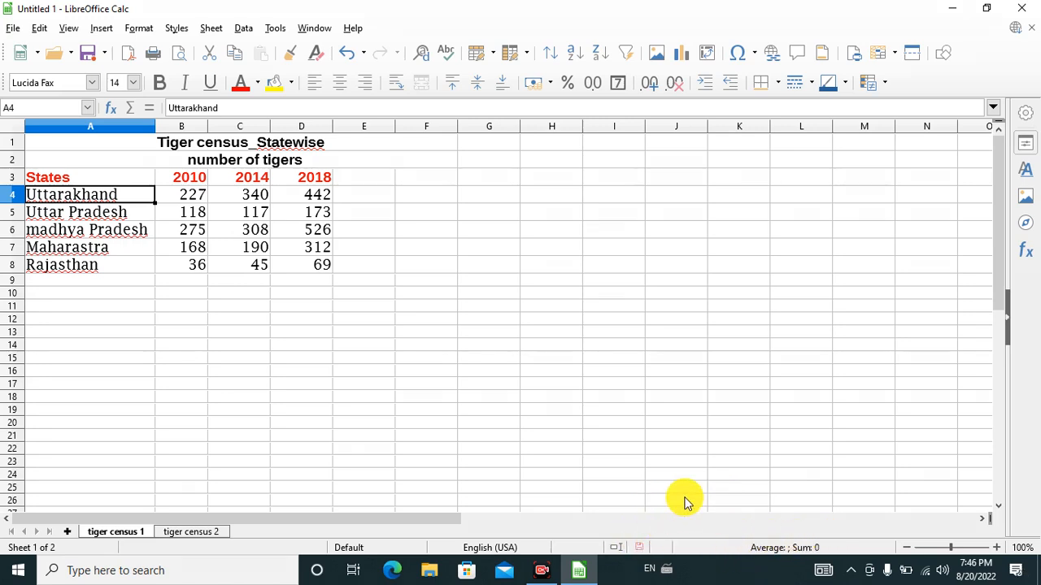
mouse_move(19, 122)
mouse_down()
mouse_move(184, 119)
mouse_move(386, 167)
mouse_move(375, 306)
mouse_up()
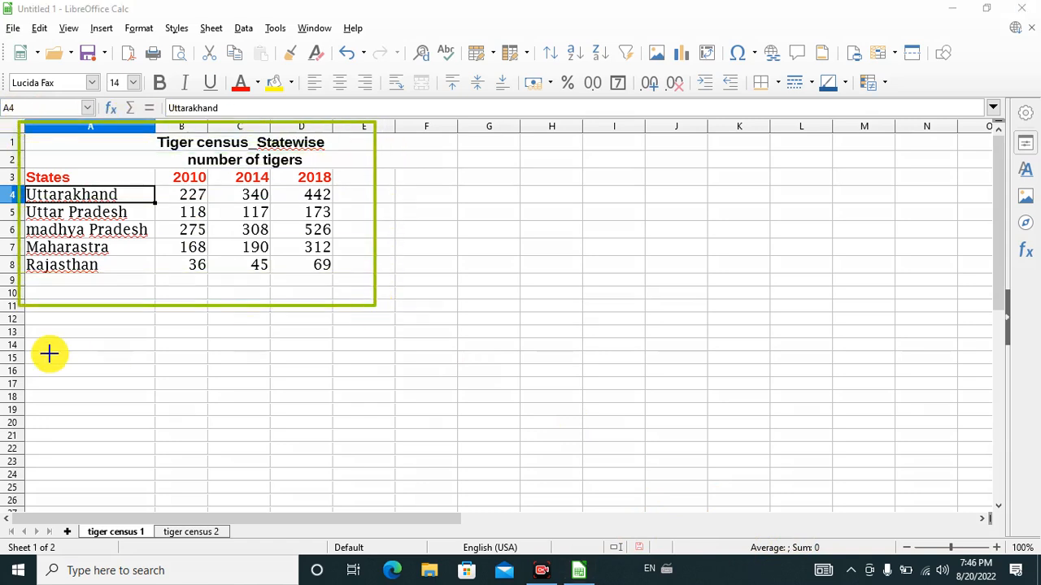